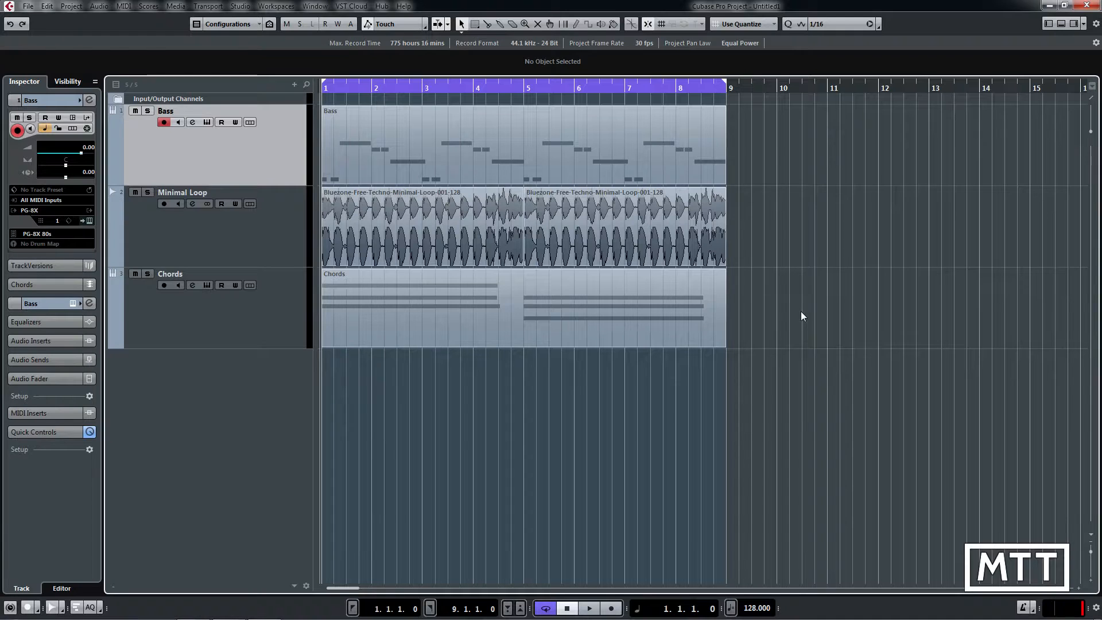
Play back the eight-bar loop of Bass, Minimal Loop and Chords from bar 1, then stop
{"action": "key", "text": "space"}
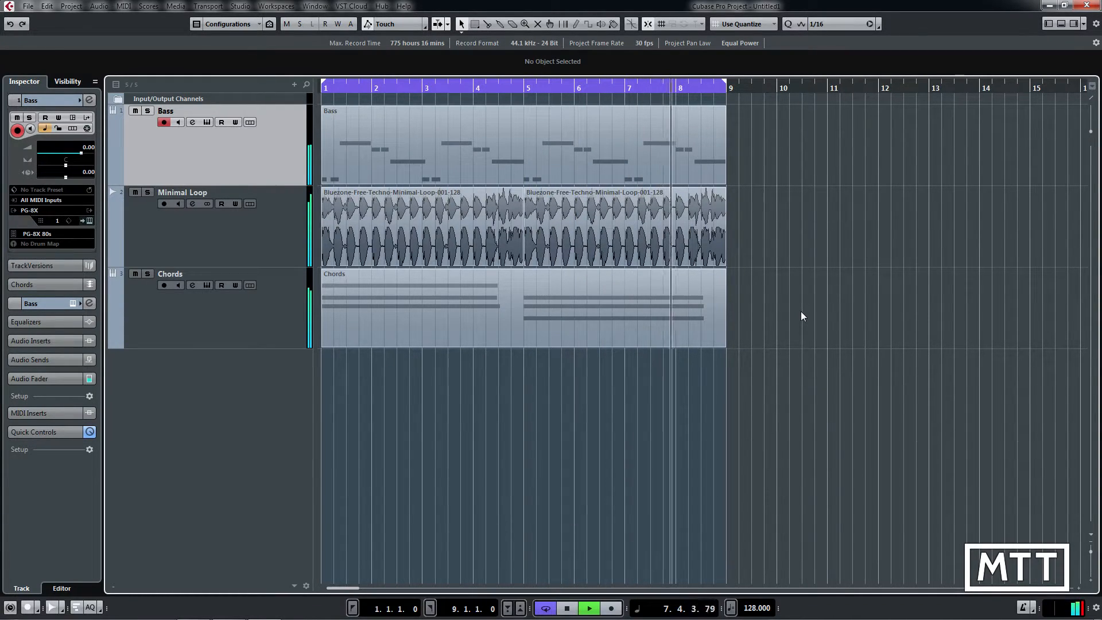
{"action": "key", "text": "space"}
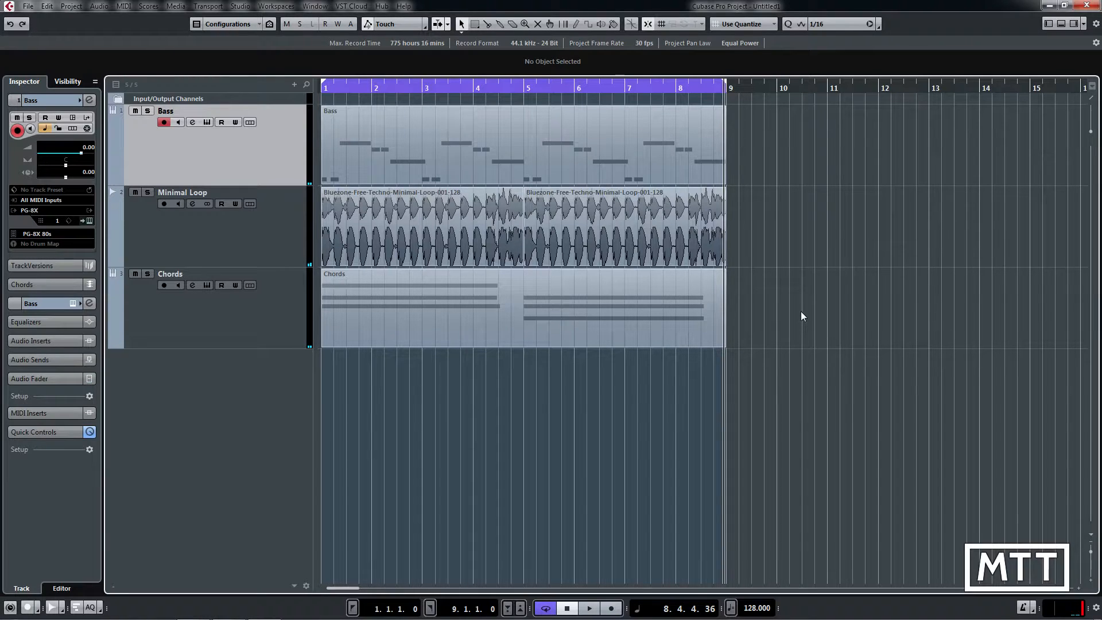
{"action": "key", "text": "g"}
{"action": "key", "text": "g"}
{"action": "key", "text": "g"}
{"action": "key", "text": "g"}
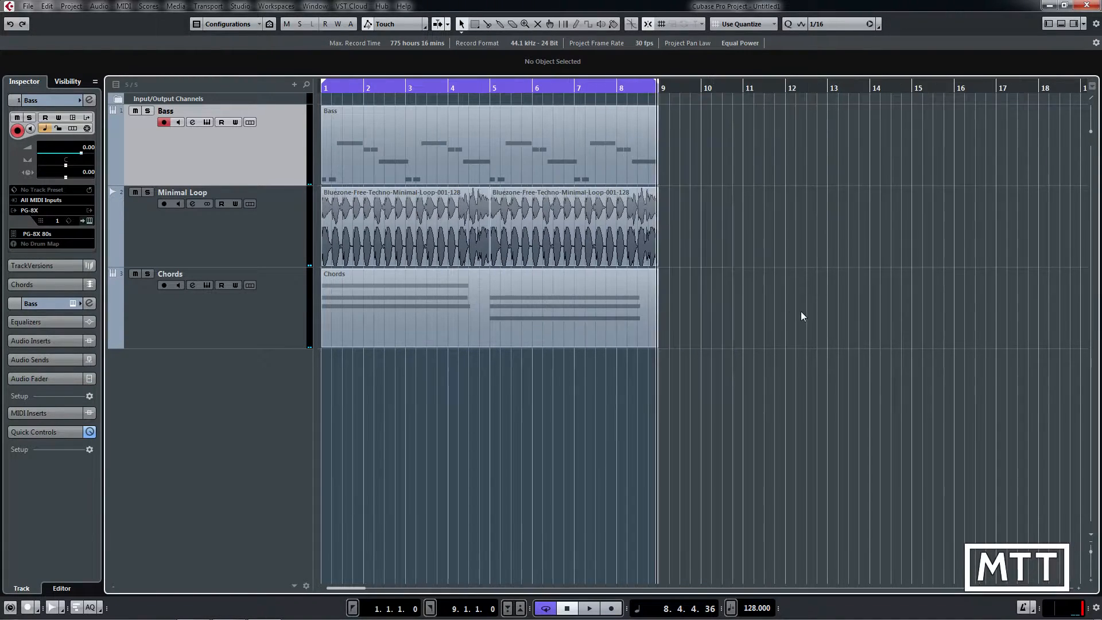
{"action": "left_click_drag", "start_coordinate": [567, 151], "coordinate": [370, 375]}
{"action": "left_click", "coordinate": [626, 261]}
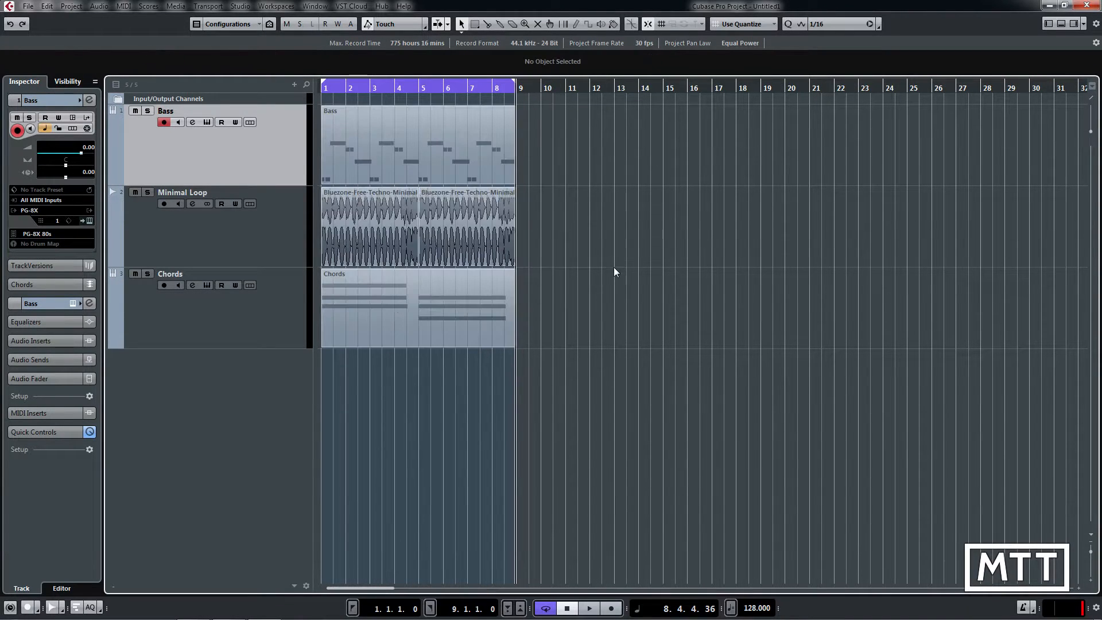
{"action": "key", "text": "h"}
{"action": "key", "text": "h"}
{"action": "key", "text": "h"}
{"action": "key", "text": "g"}
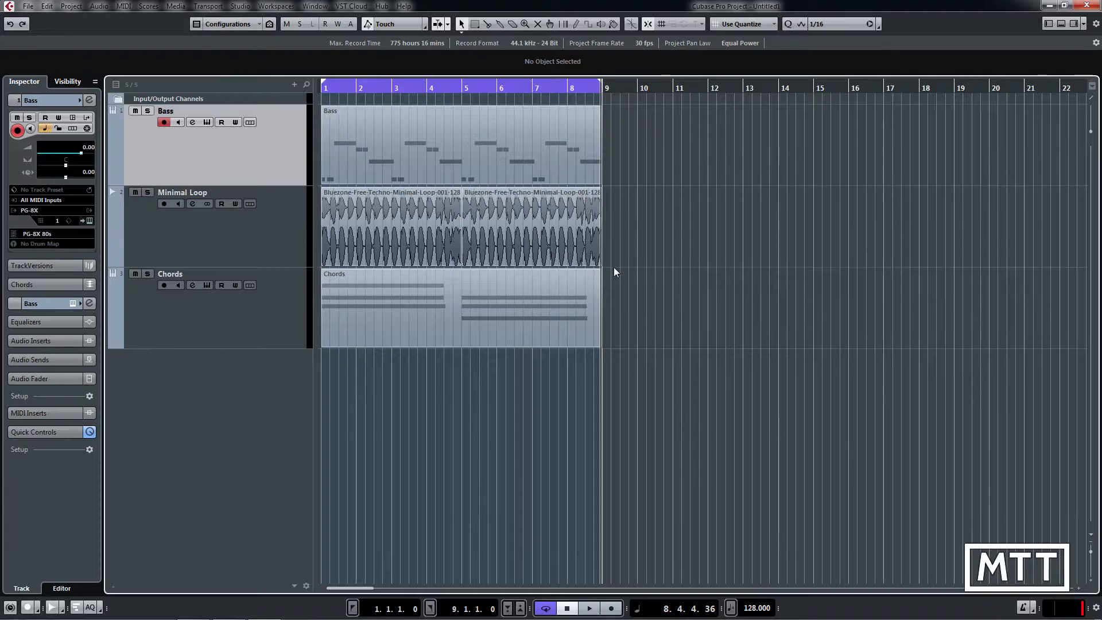
{"action": "key", "text": "h"}
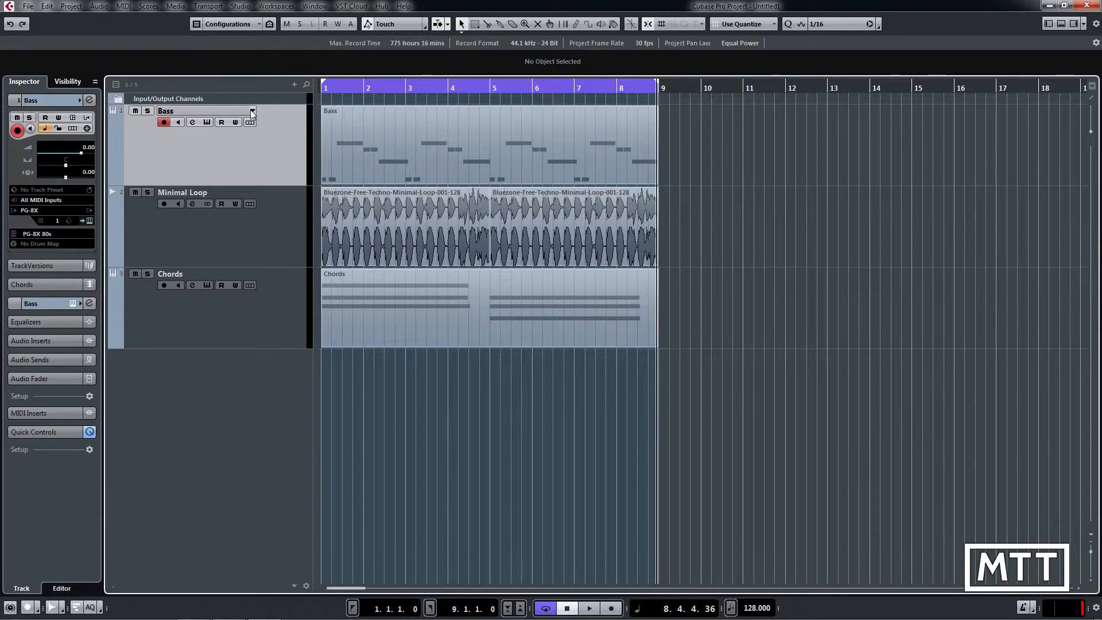
Create a new empty track version on the Bass track
{"action": "left_click", "coordinate": [252, 110]}
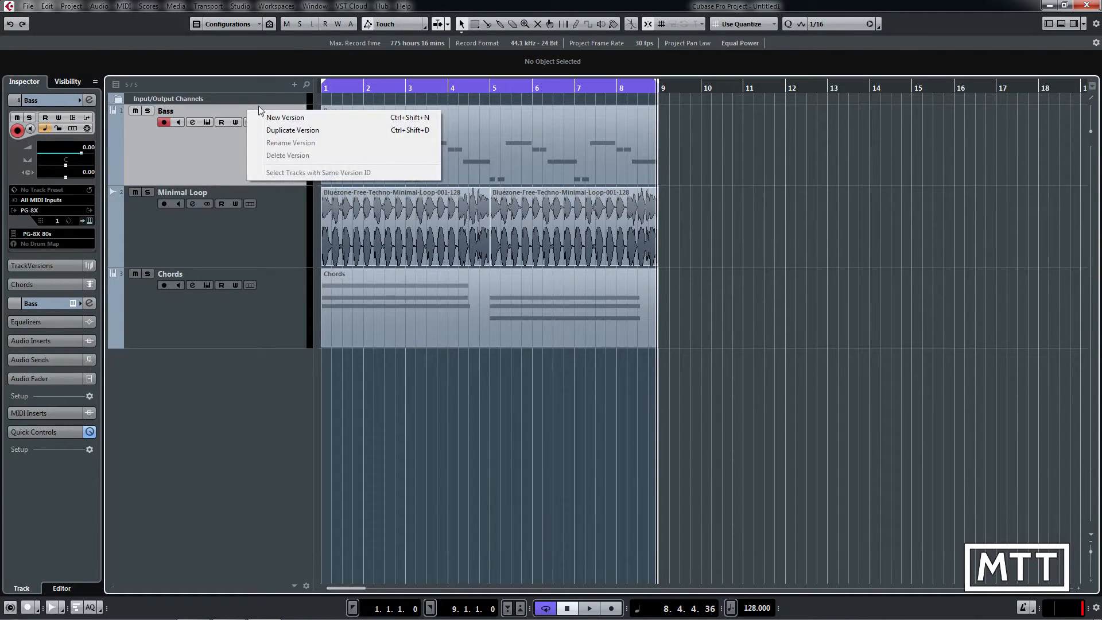
{"action": "left_click", "coordinate": [229, 146]}
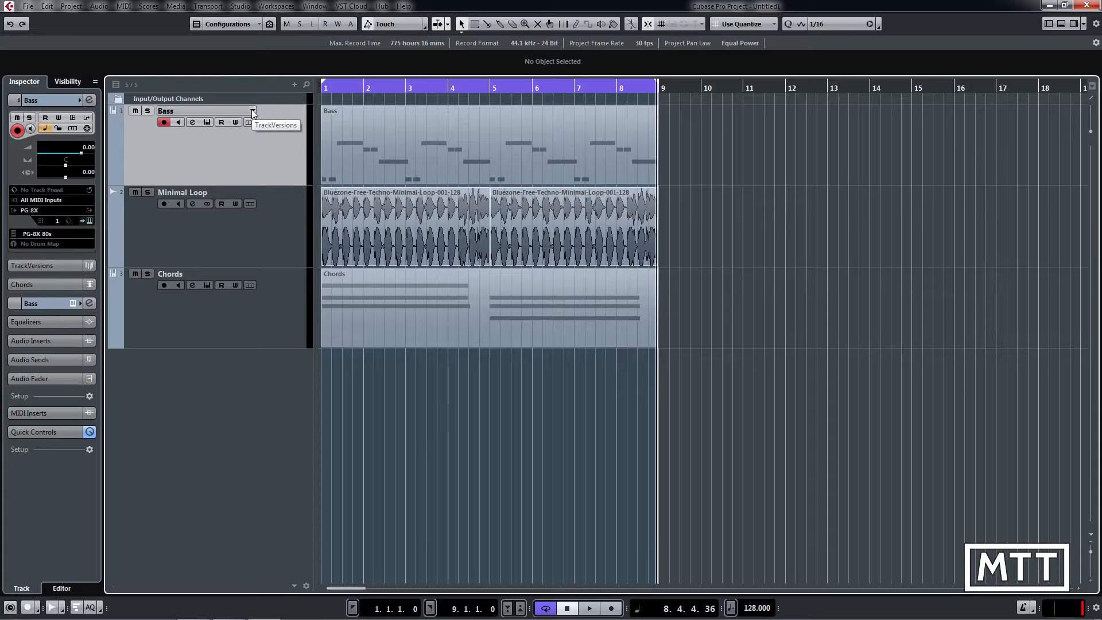
{"action": "left_click", "coordinate": [252, 109]}
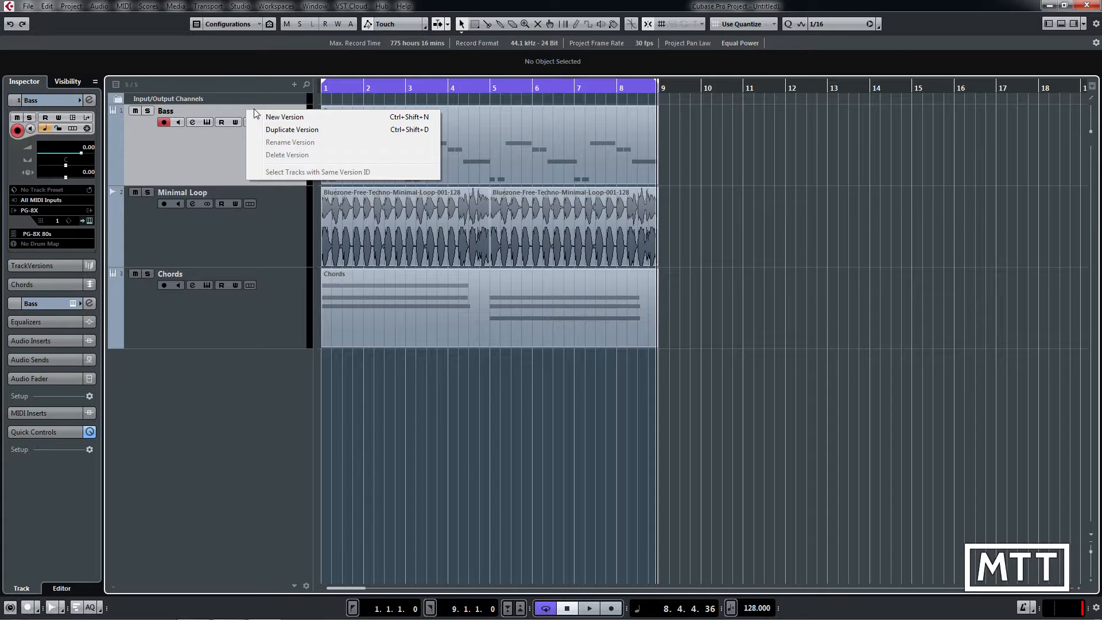
{"action": "left_click", "coordinate": [272, 118]}
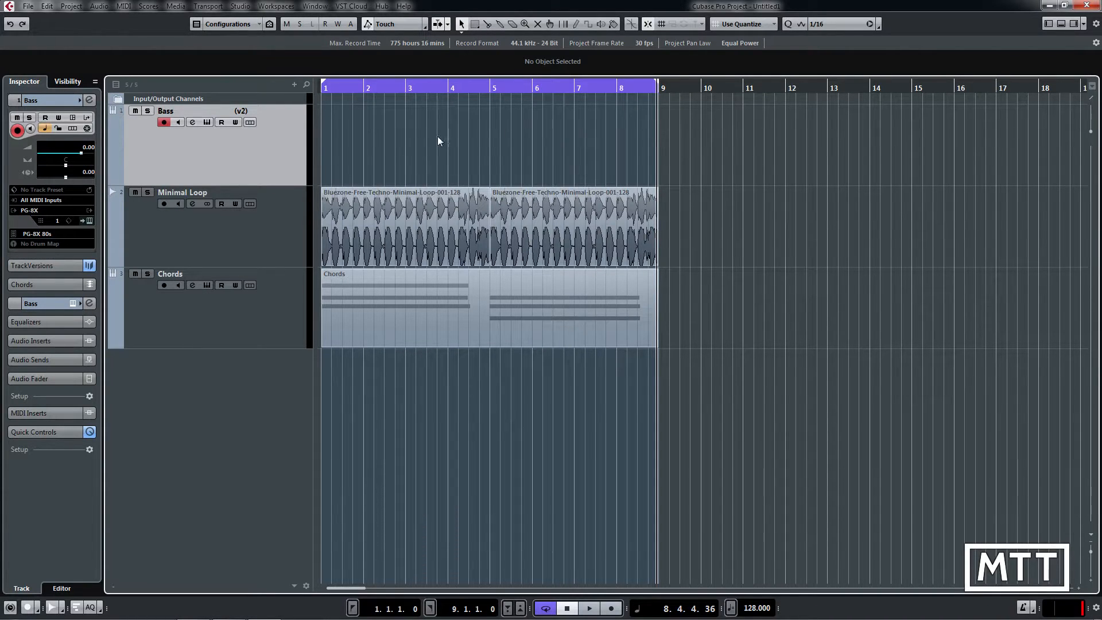
Switch the Bass track to version v1 and back to v2 to compare their contents
{"action": "left_click", "coordinate": [245, 111]}
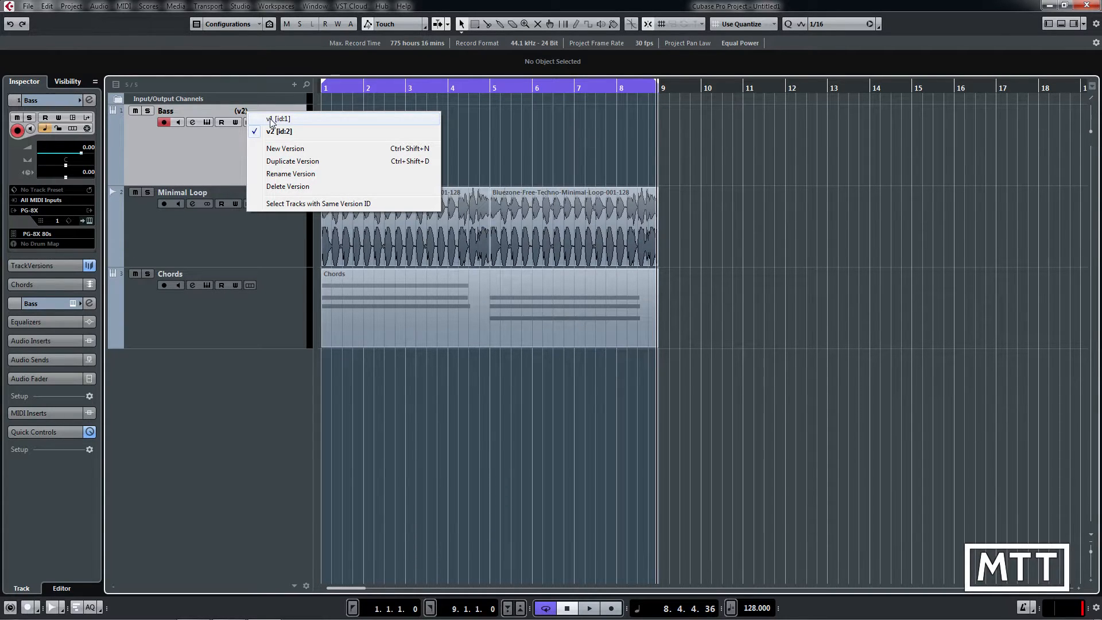
{"action": "left_click", "coordinate": [272, 119]}
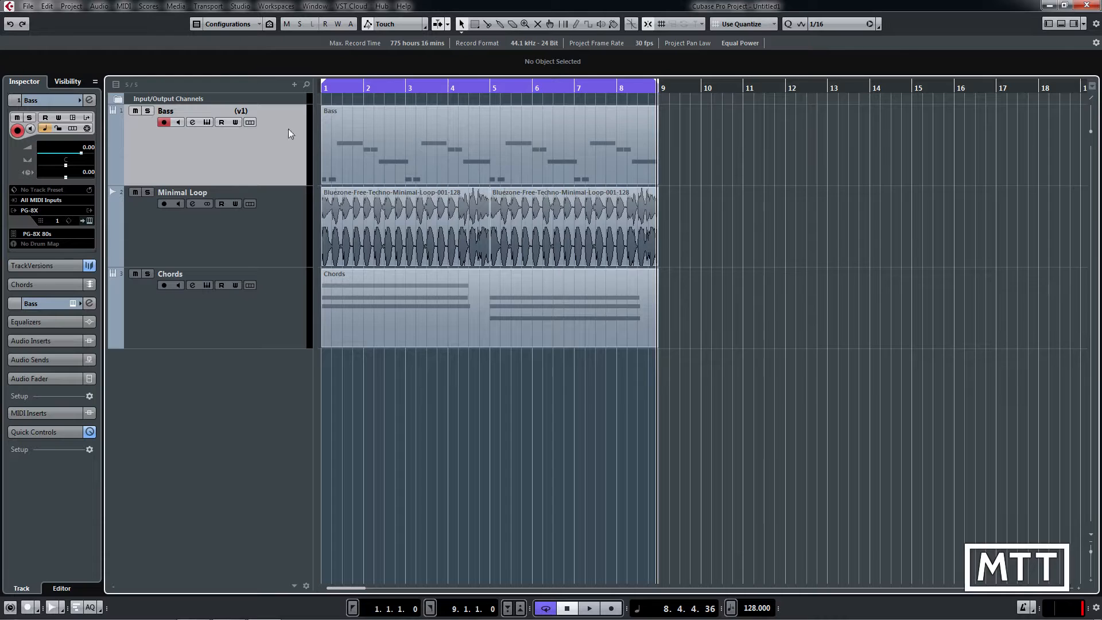
{"action": "left_click", "coordinate": [253, 109]}
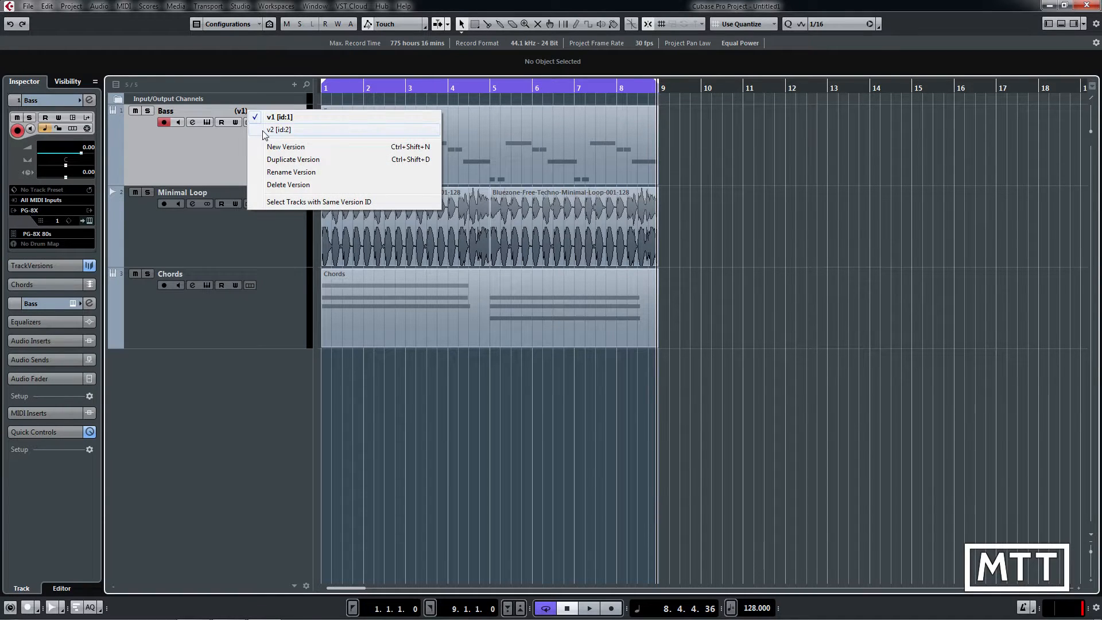
{"action": "left_click", "coordinate": [265, 131]}
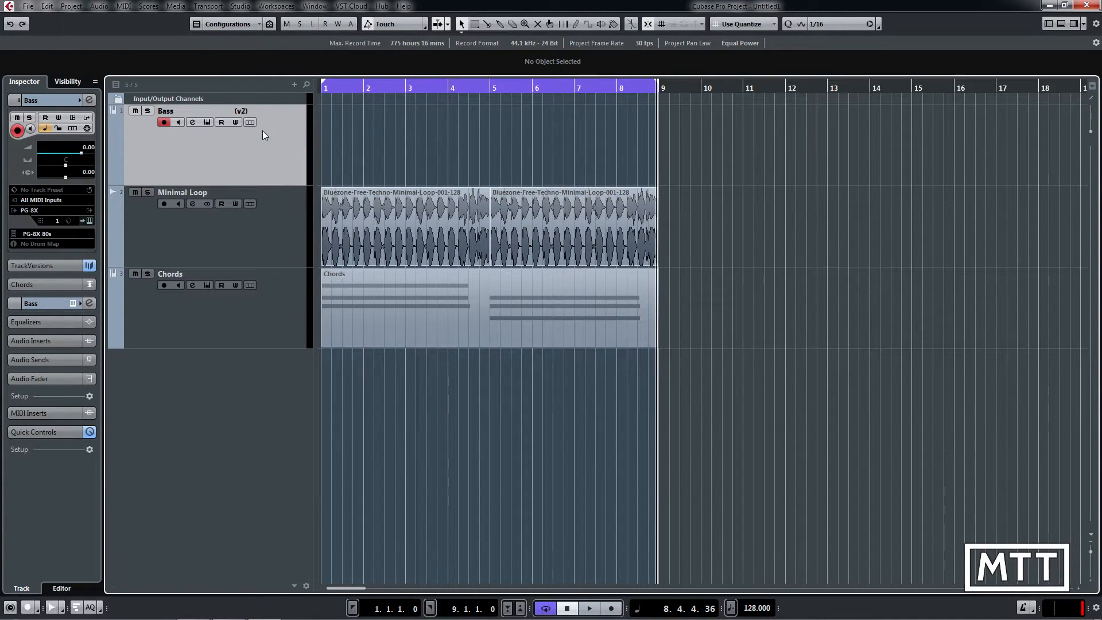
Record a new bass part into version v2 from bar 1 across the eight-bar loop
{"action": "key", "text": "Home"}
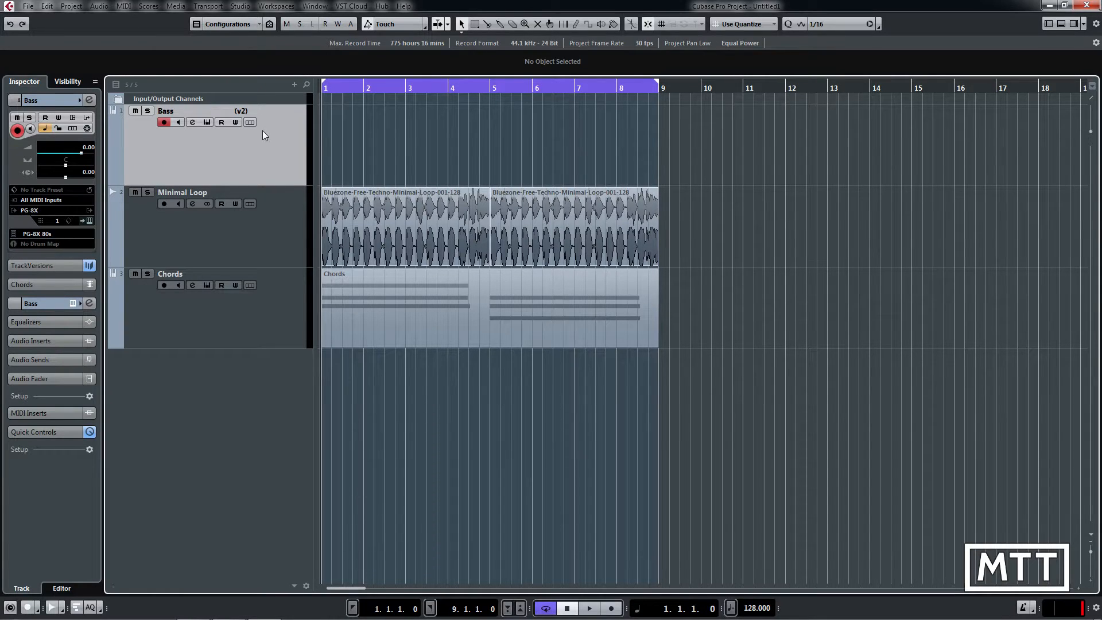
{"action": "key", "text": "KP_Multiply"}
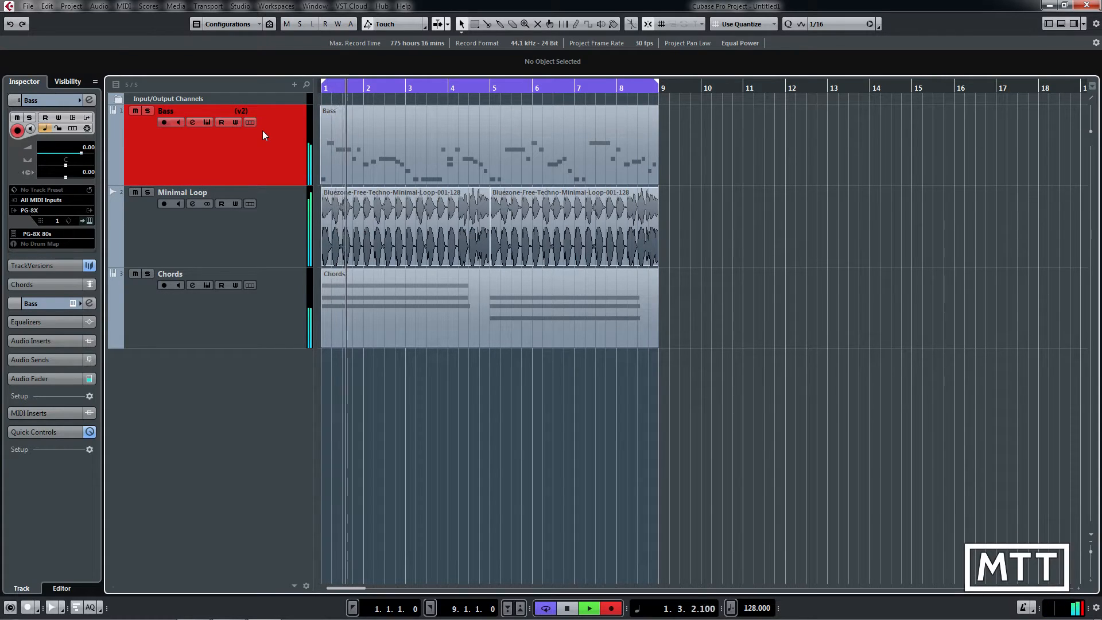
{"action": "key", "text": "KP_Multiply"}
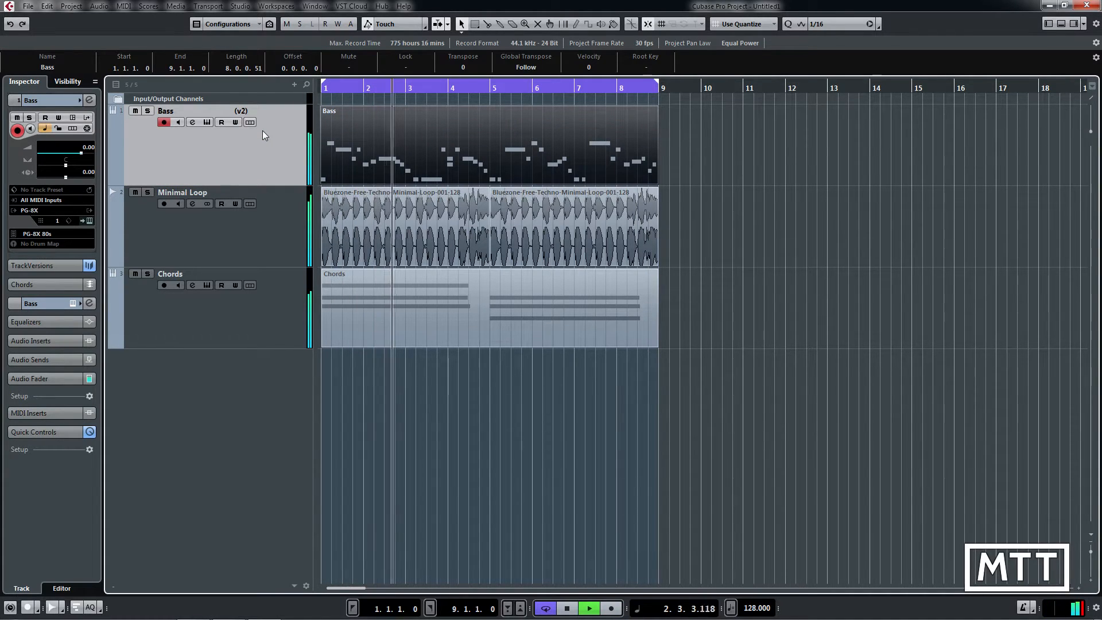
{"action": "key", "text": "space"}
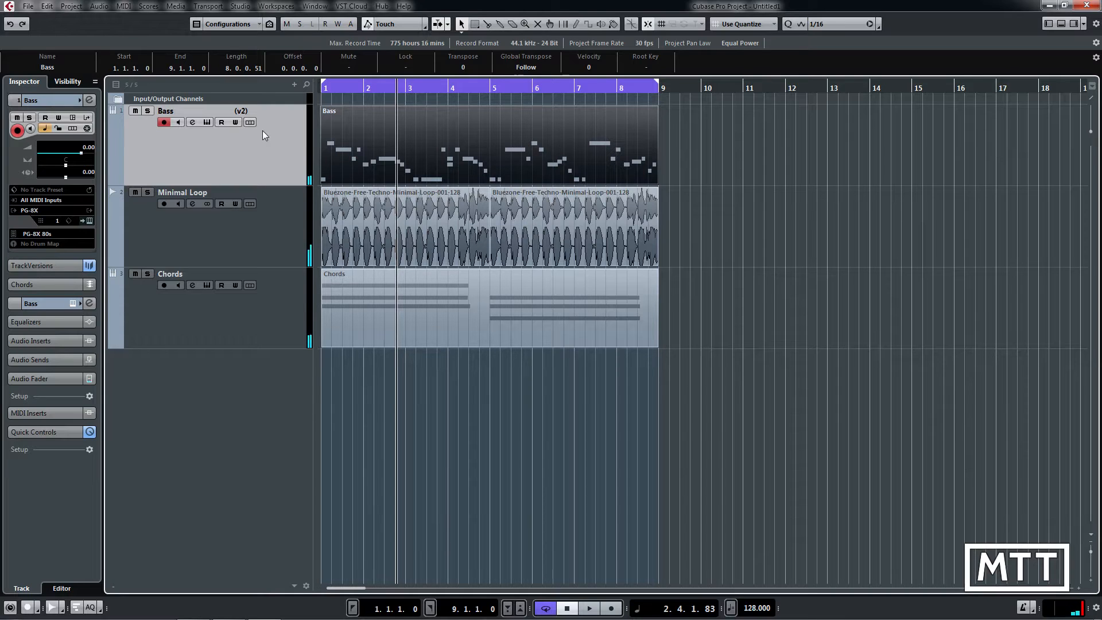
Switch the Bass track to version v1 and play it back from the project start
{"action": "left_click", "coordinate": [251, 115]}
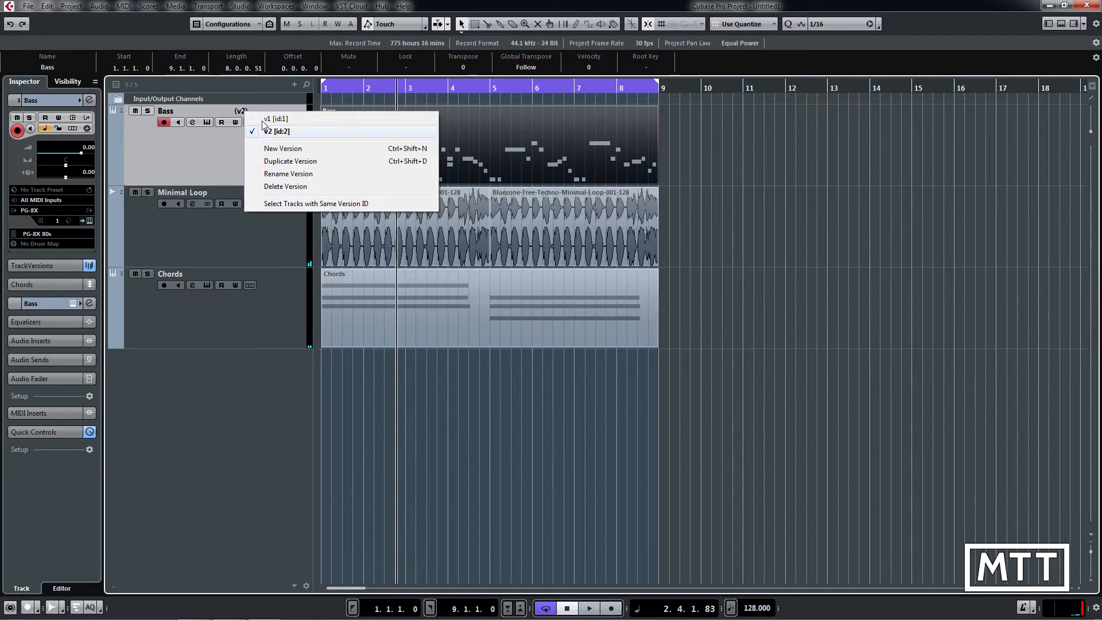
{"action": "left_click", "coordinate": [264, 118]}
{"action": "key", "text": "Home"}
{"action": "key", "text": "space"}
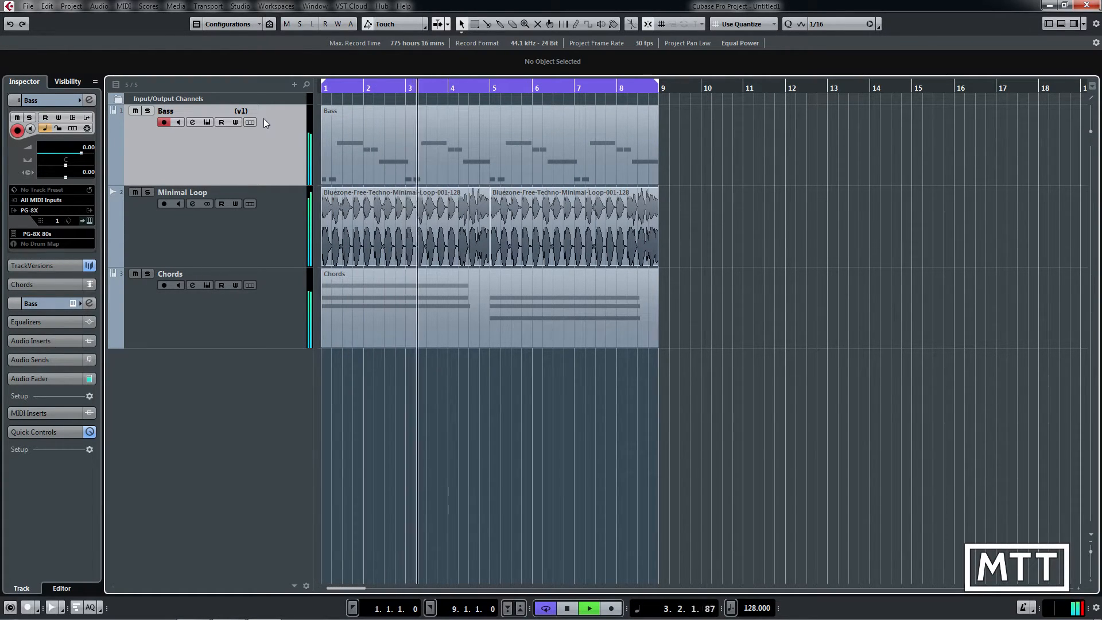
{"action": "key", "text": "space"}
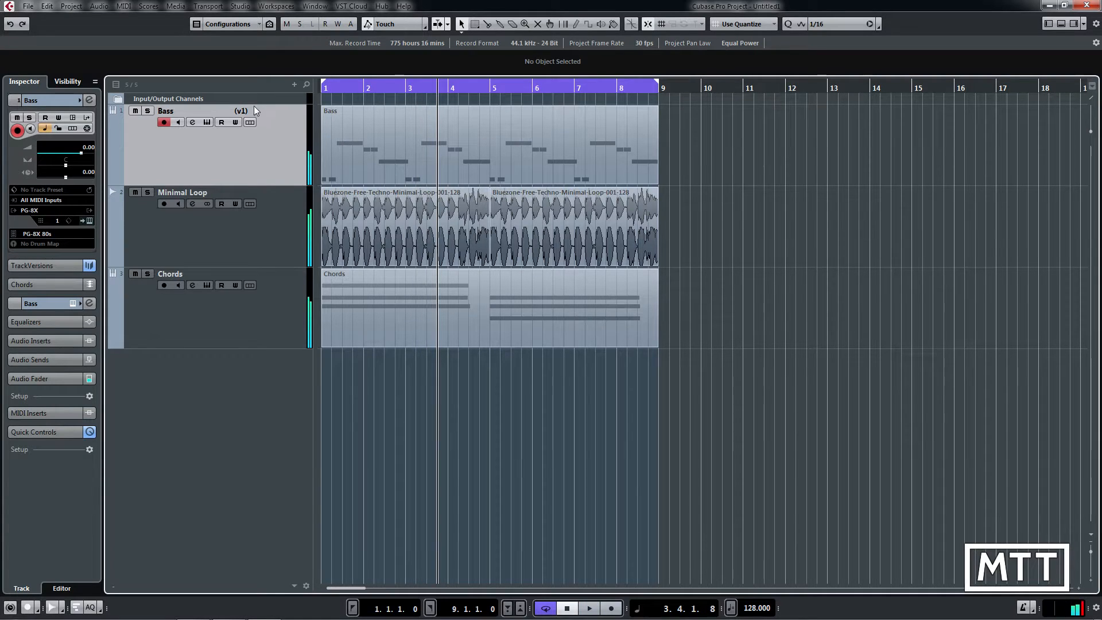
Return the Bass track to version v2 and delete its recorded part
{"action": "left_click", "coordinate": [254, 108]}
{"action": "left_click", "coordinate": [262, 127]}
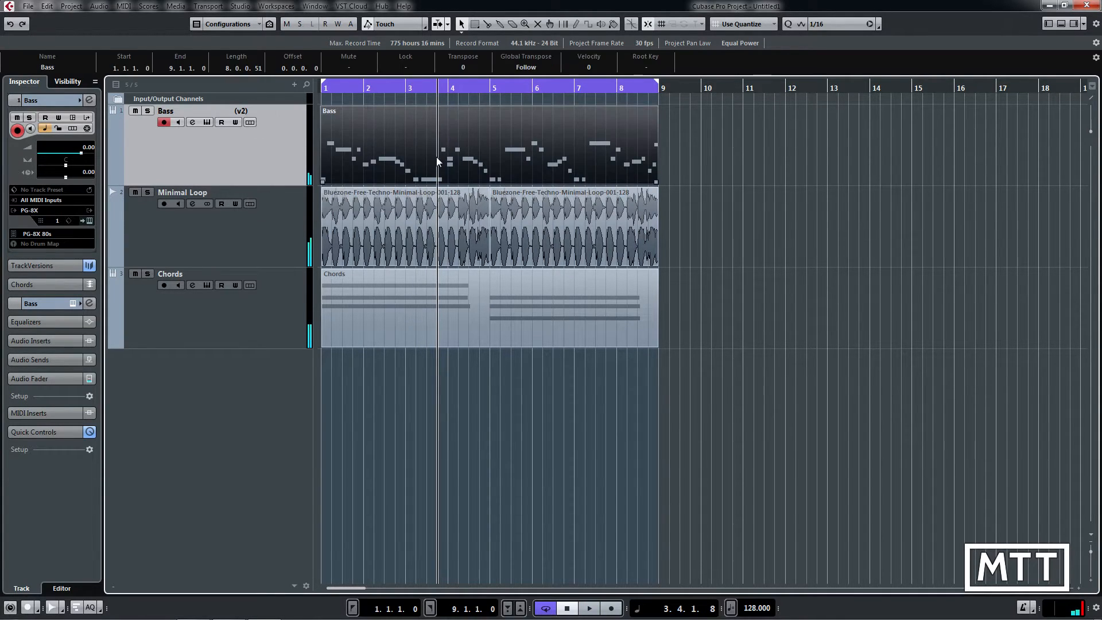
{"action": "left_click", "coordinate": [741, 162]}
{"action": "left_click", "coordinate": [530, 155]}
{"action": "key", "text": "Delete"}
Record a replacement bass part into version v2 from the project start across the eight-bar loop, then stop playback
{"action": "key", "text": "Home"}
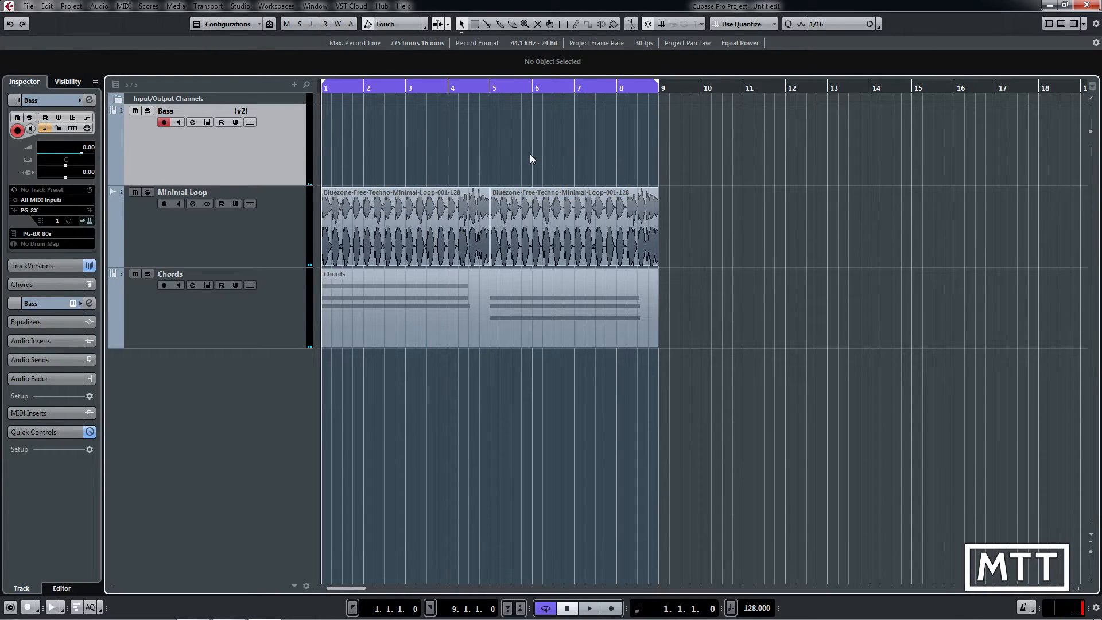
{"action": "key", "text": "KP_Multiply"}
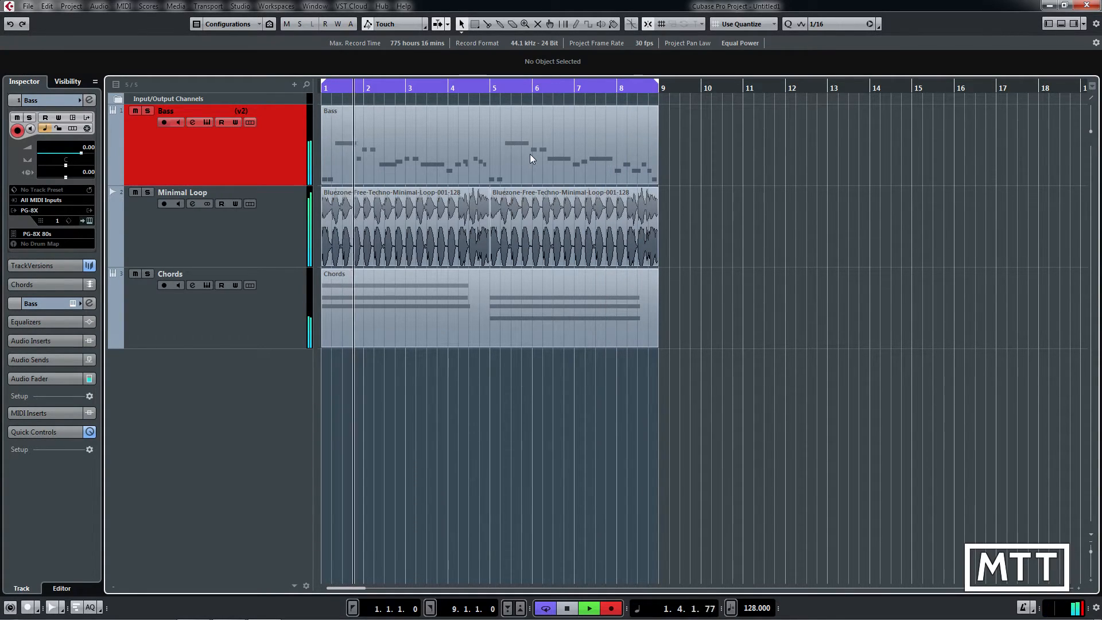
{"action": "key", "text": "KP_Multiply"}
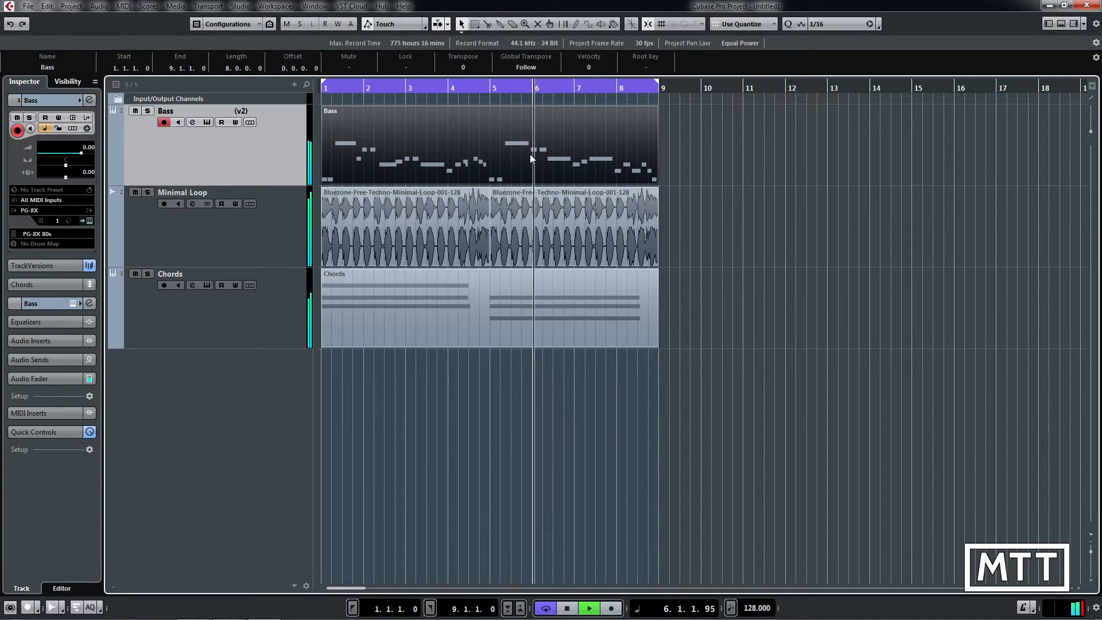
{"action": "key", "text": "space"}
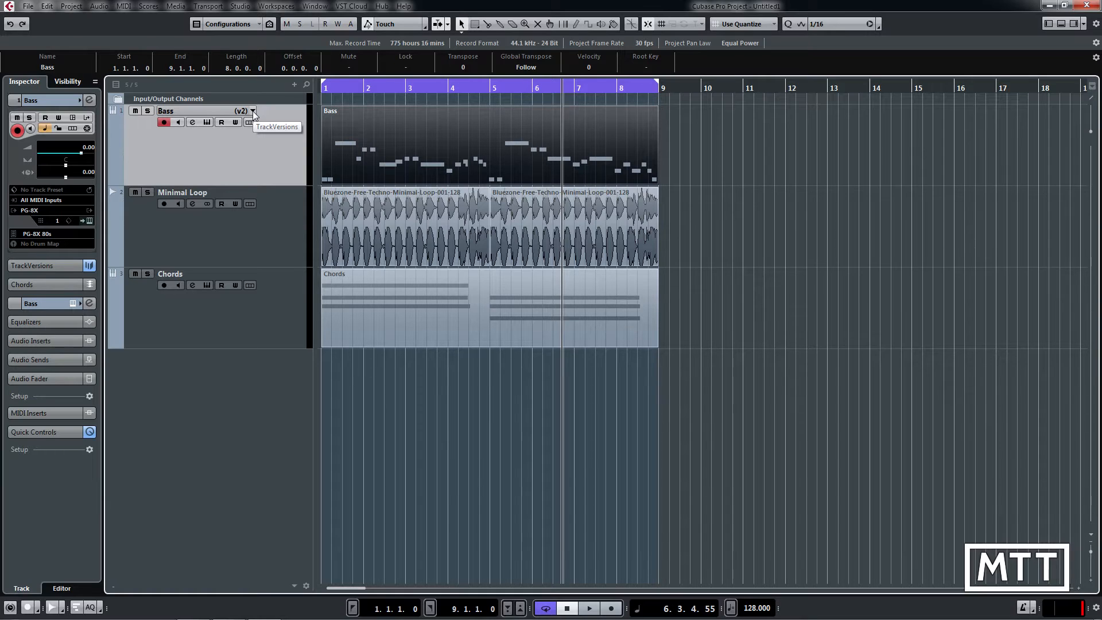
Switch the Bass track to version v1 and duplicate that version
{"action": "left_click", "coordinate": [252, 111]}
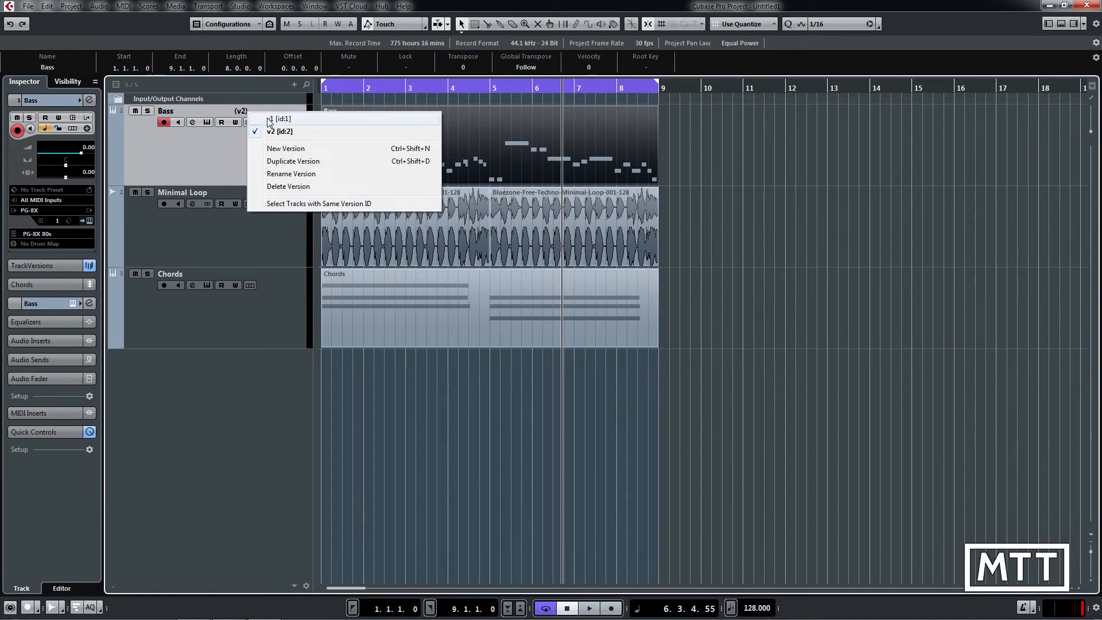
{"action": "left_click", "coordinate": [269, 120]}
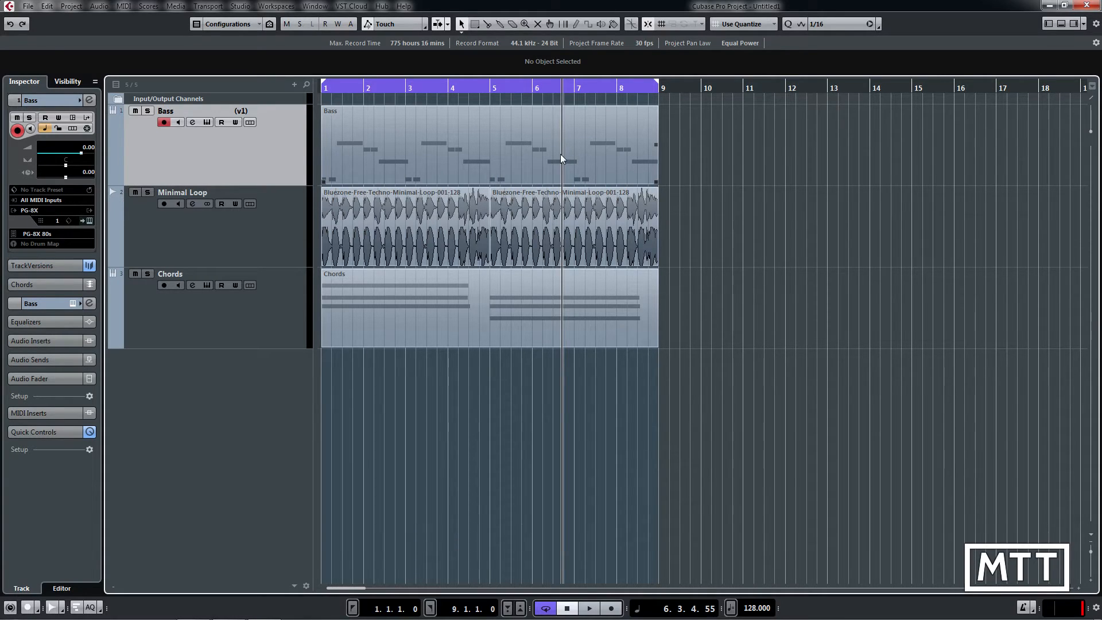
{"action": "left_click", "coordinate": [252, 111]}
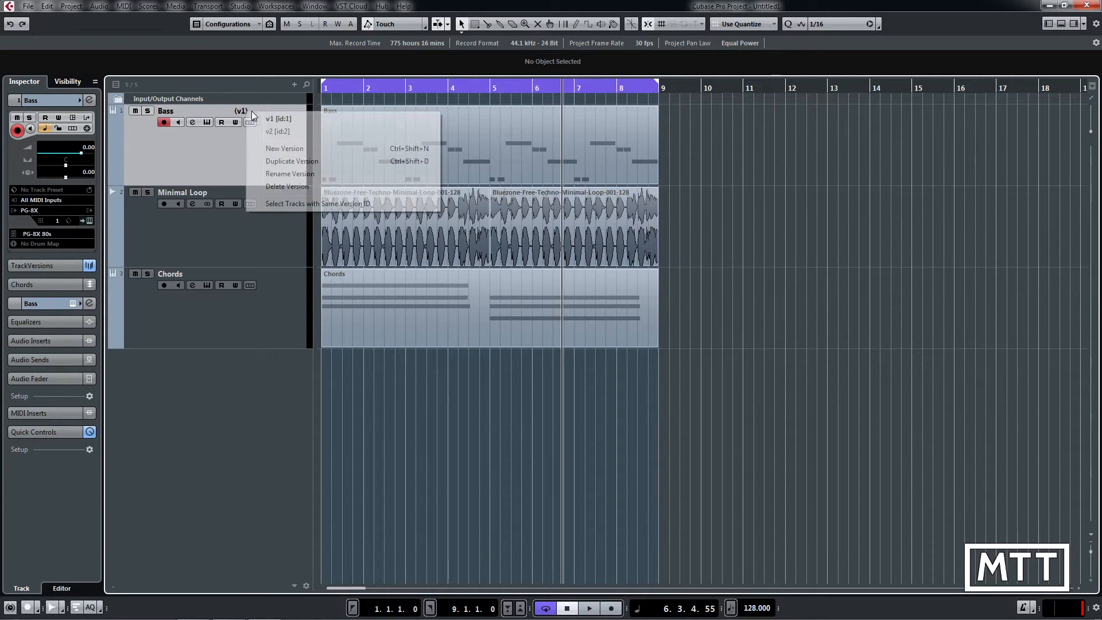
{"action": "left_click", "coordinate": [287, 161]}
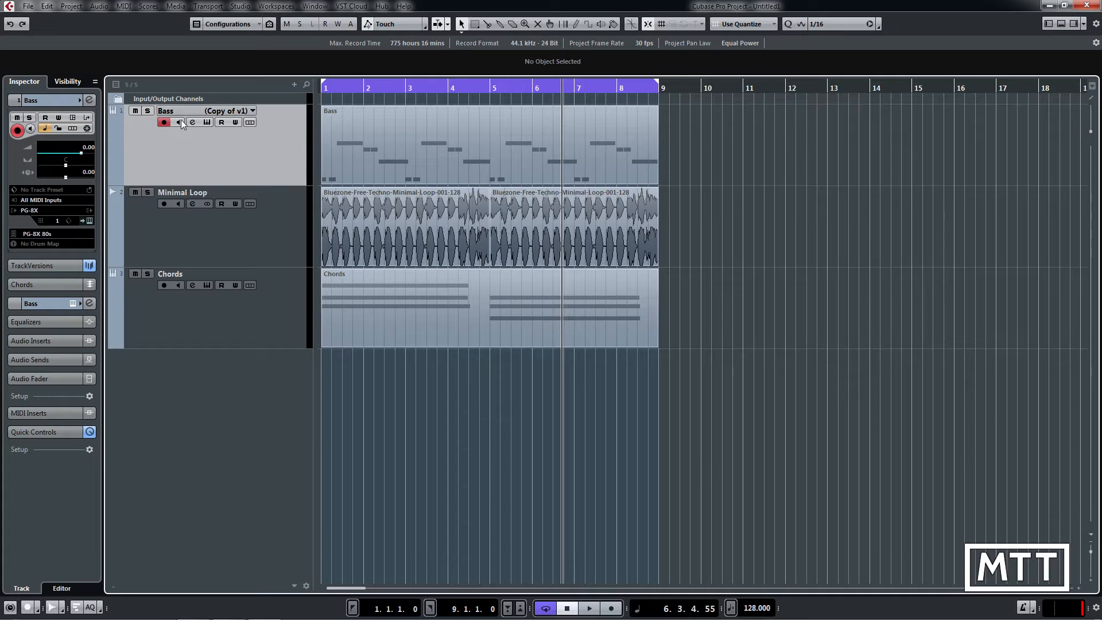
{"action": "left_click", "coordinate": [253, 110]}
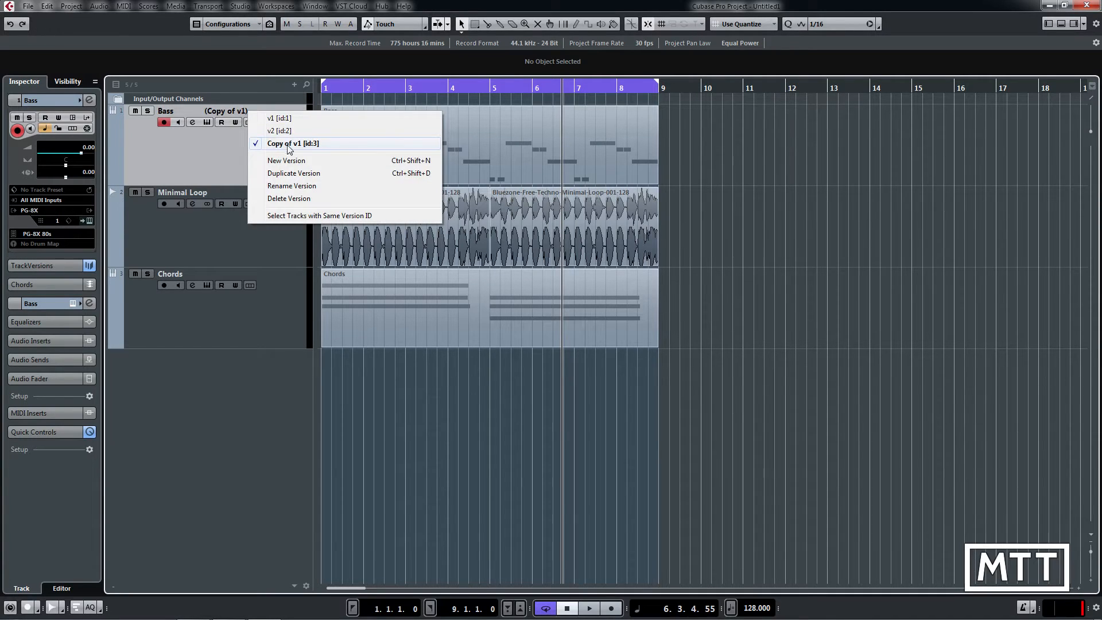
{"action": "left_click", "coordinate": [220, 167]}
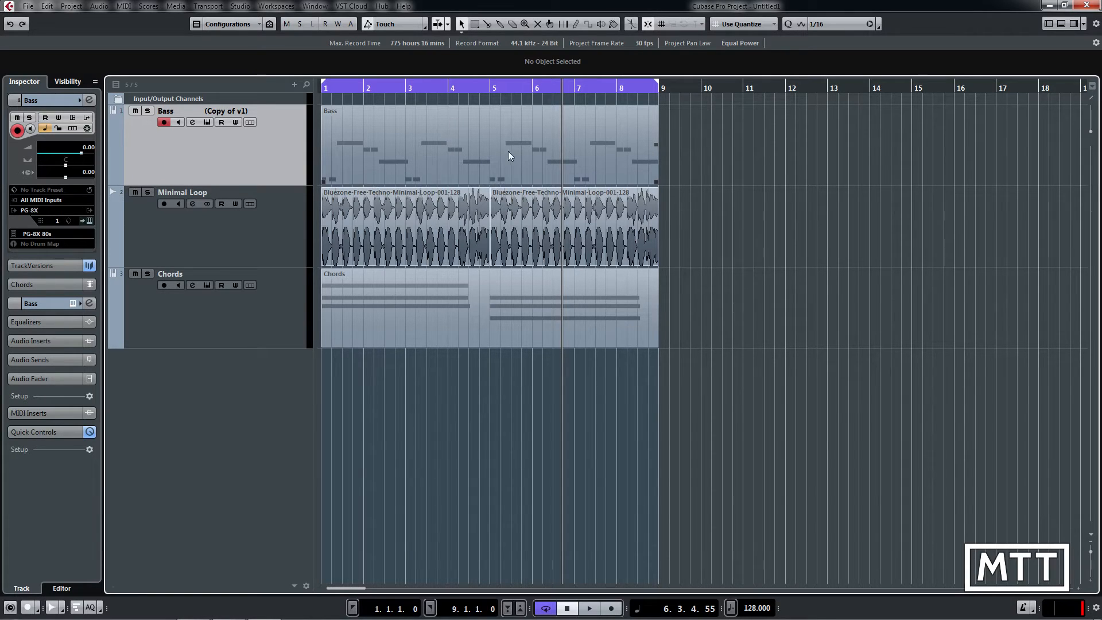
Delete the short A# notes at bars 4 and 6 from the Bass part in the duplicated version
{"action": "double_click", "coordinate": [437, 160]}
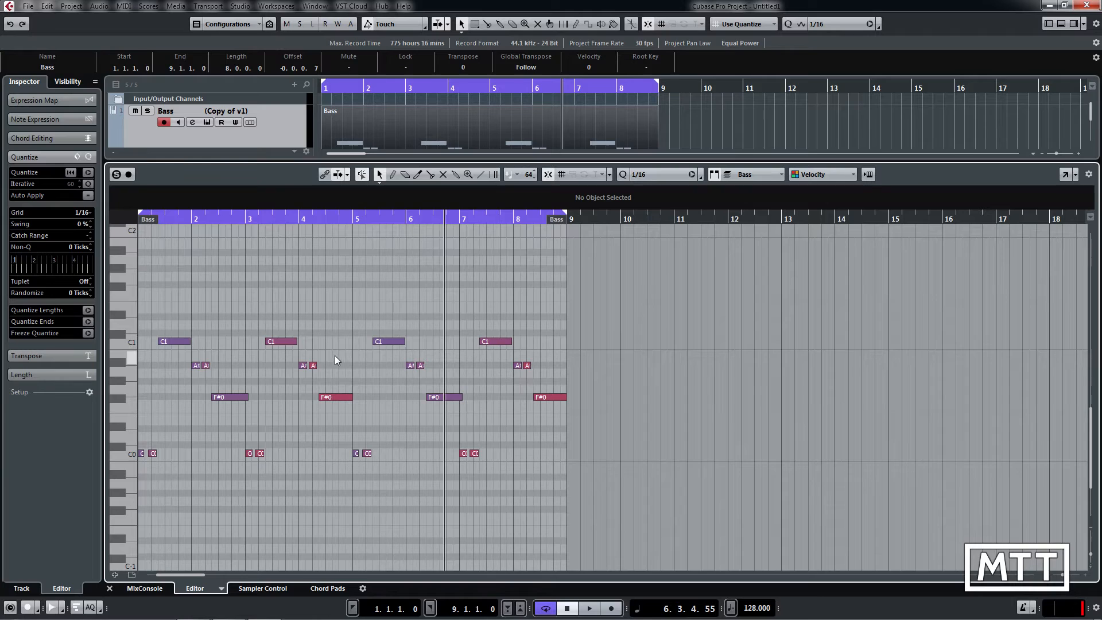
{"action": "left_click_drag", "start_coordinate": [337, 358], "coordinate": [421, 370]}
{"action": "key", "text": "Delete"}
{"action": "key", "text": "Return"}
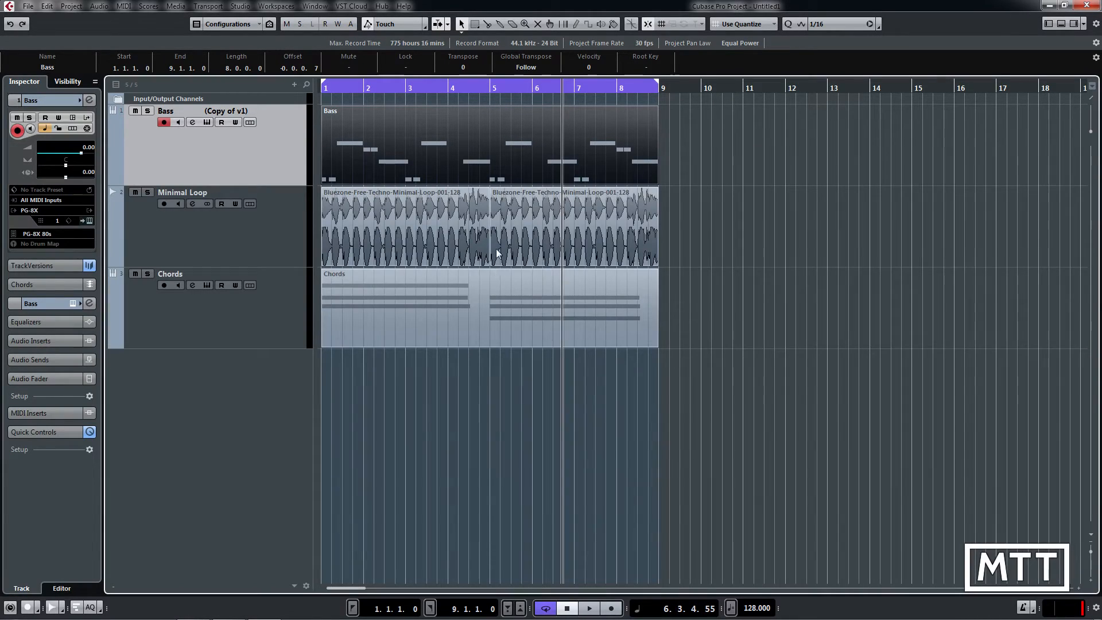
Lengthen the C1 notes starting in bars 3 and 5 of the duplicated Bass part to 0.3.2.98, and play back the edited version
{"action": "double_click", "coordinate": [455, 165]}
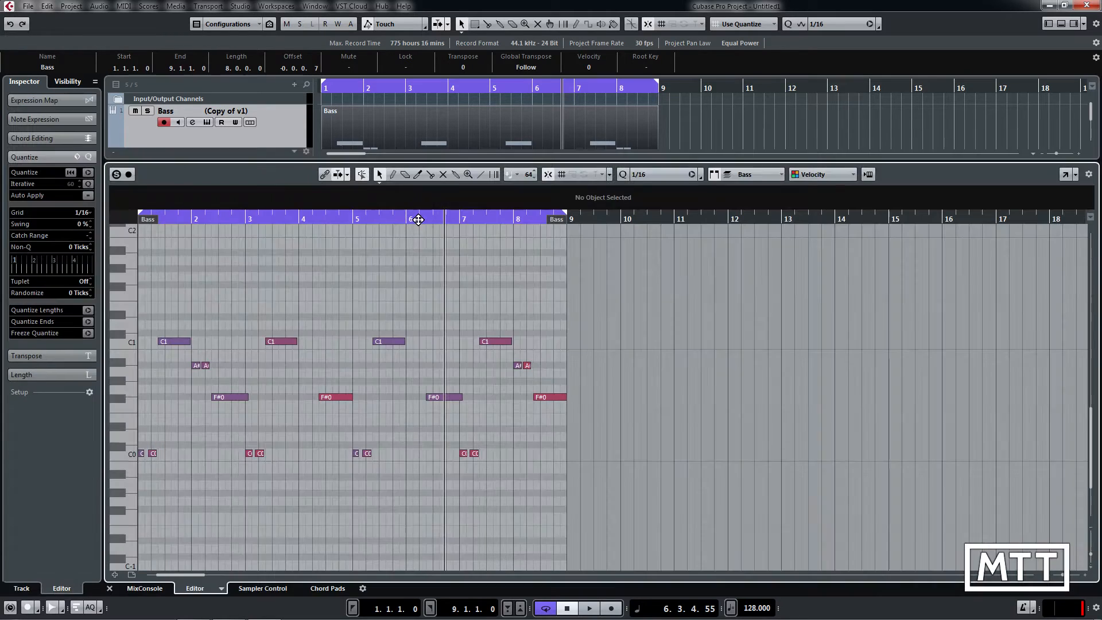
{"action": "left_click_drag", "start_coordinate": [286, 317], "coordinate": [423, 343]}
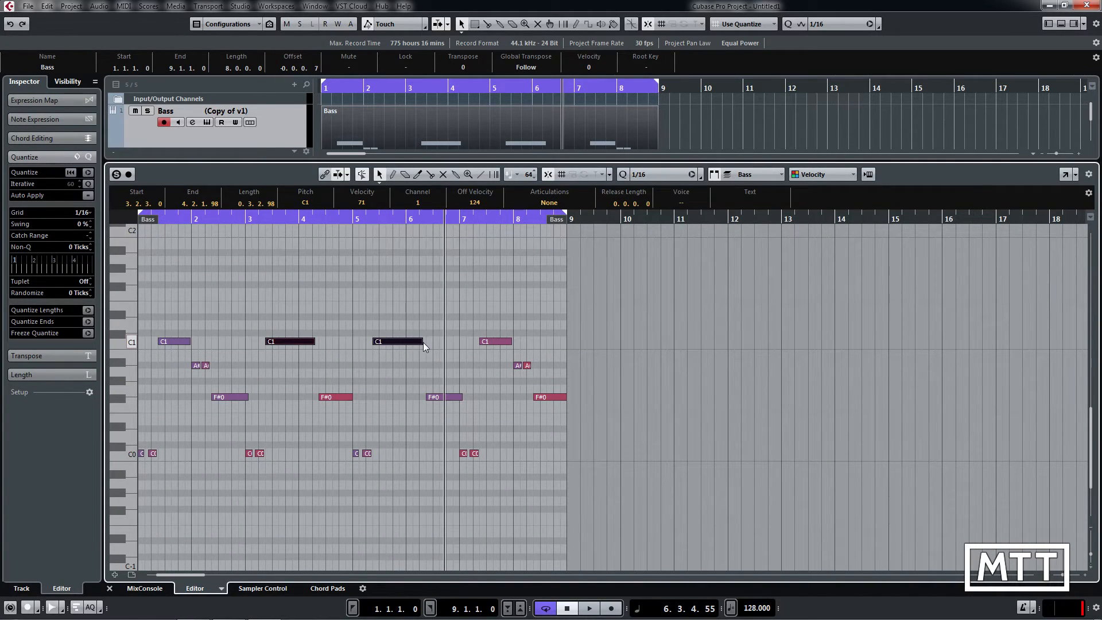
{"action": "key", "text": "ctrl+e"}
{"action": "key", "text": "space"}
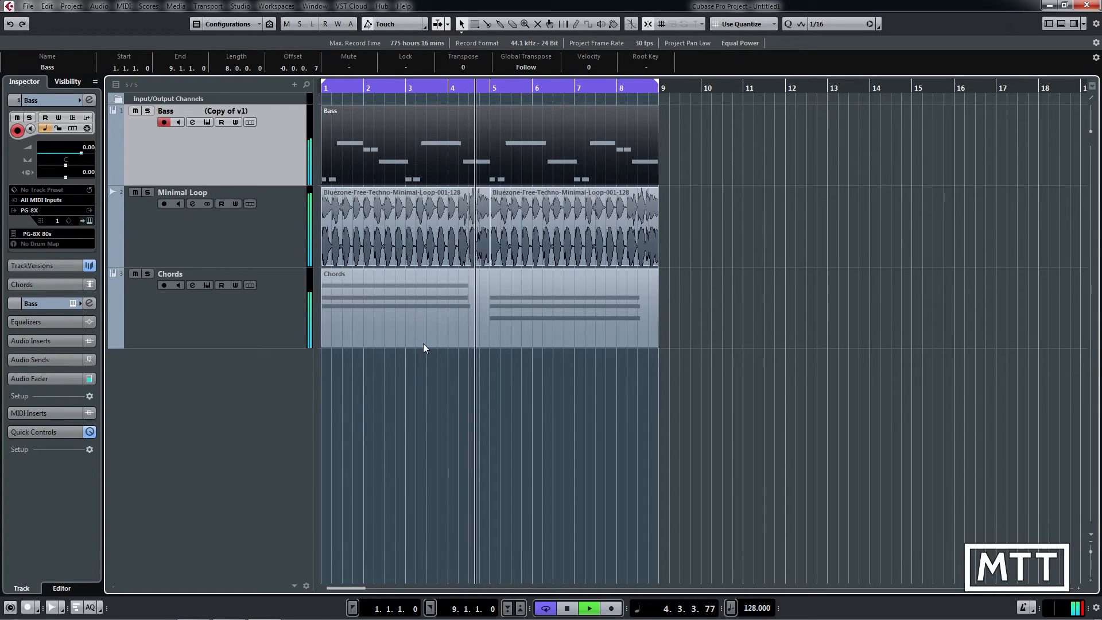
{"action": "key", "text": "space"}
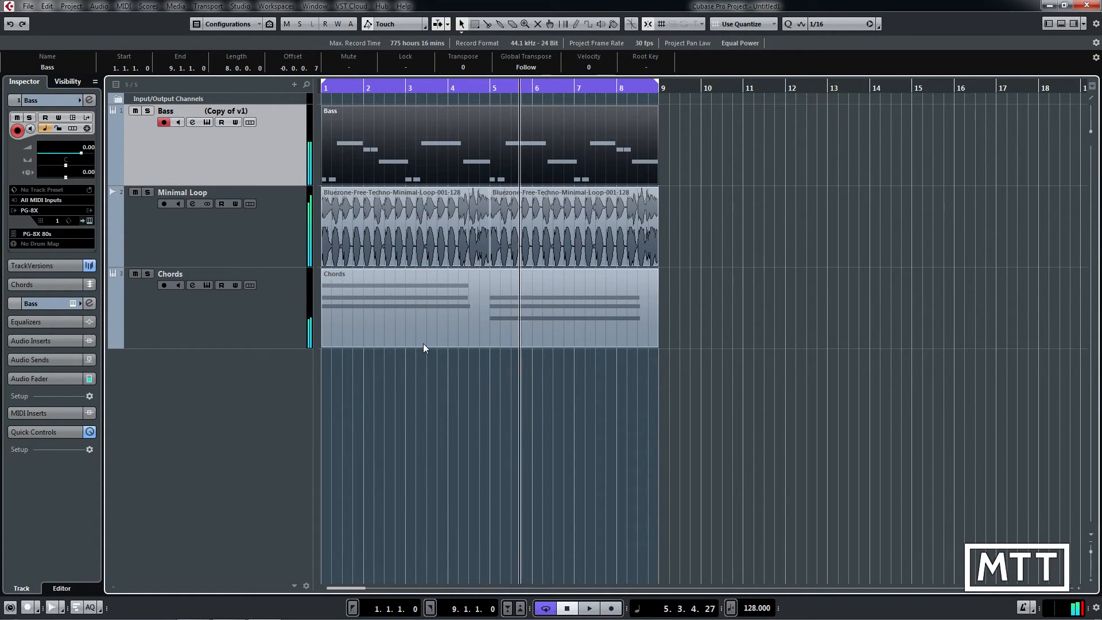
{"action": "left_click", "coordinate": [252, 111]}
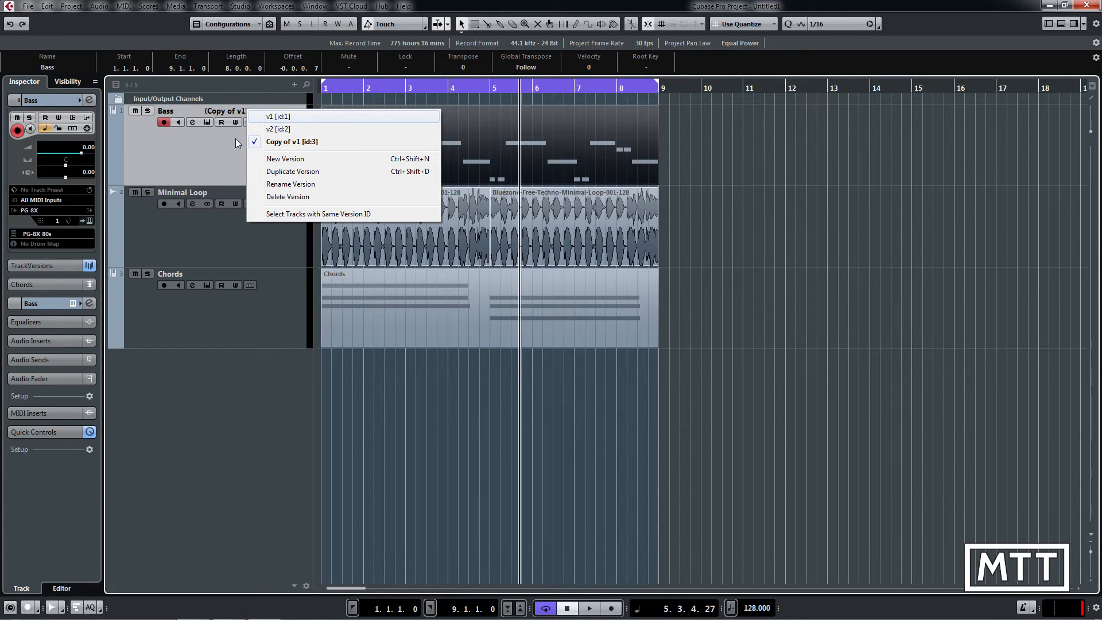
{"action": "left_click", "coordinate": [197, 169]}
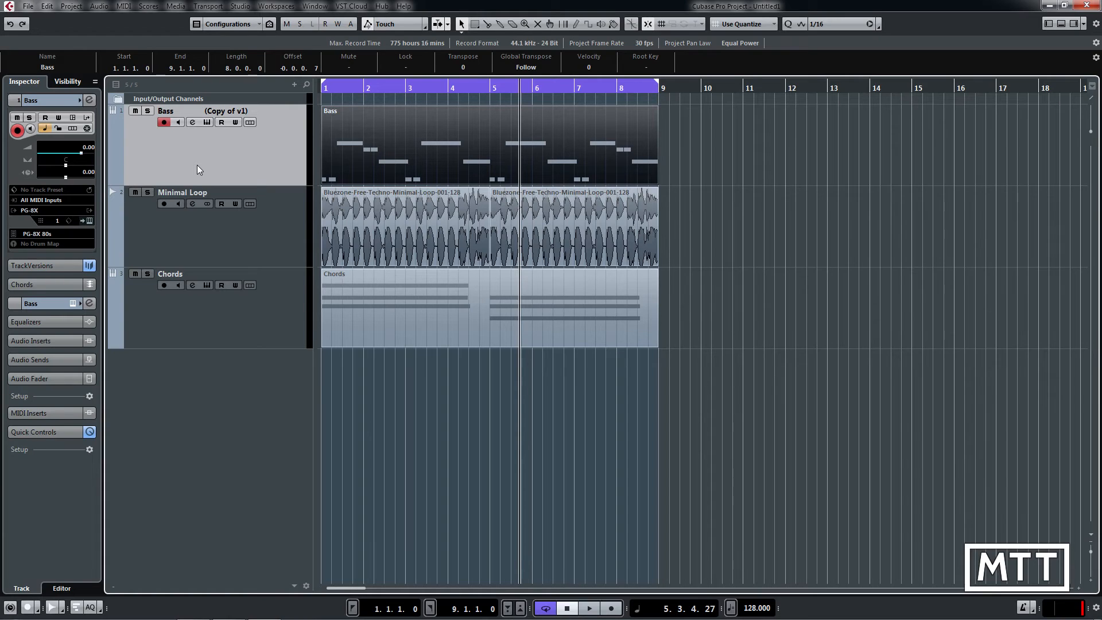
{"action": "key", "text": "Home"}
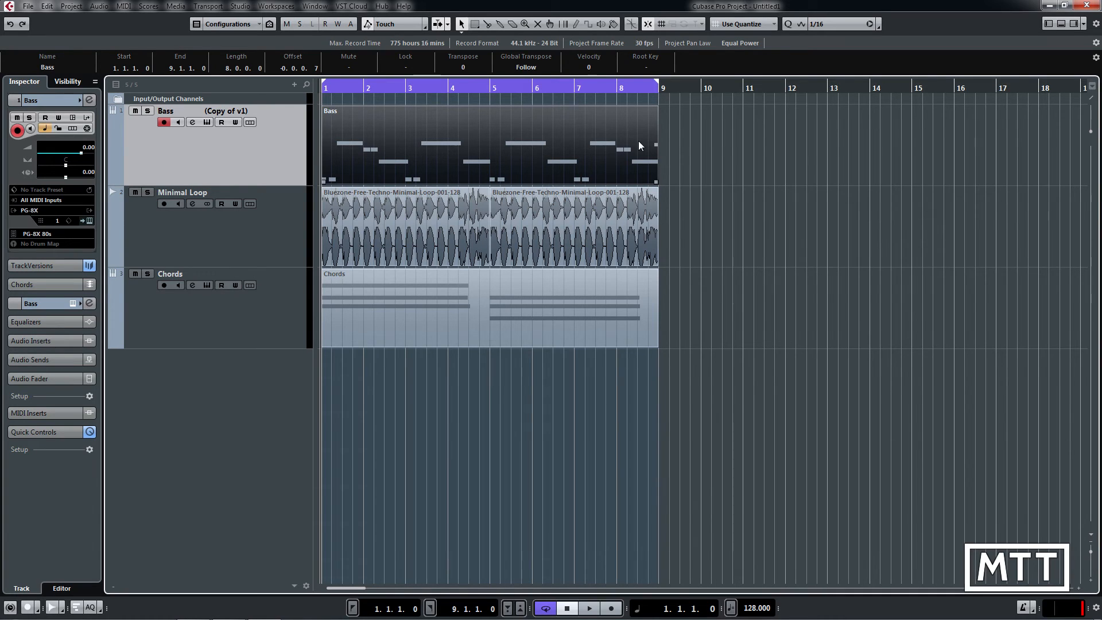
{"action": "left_click", "coordinate": [732, 136]}
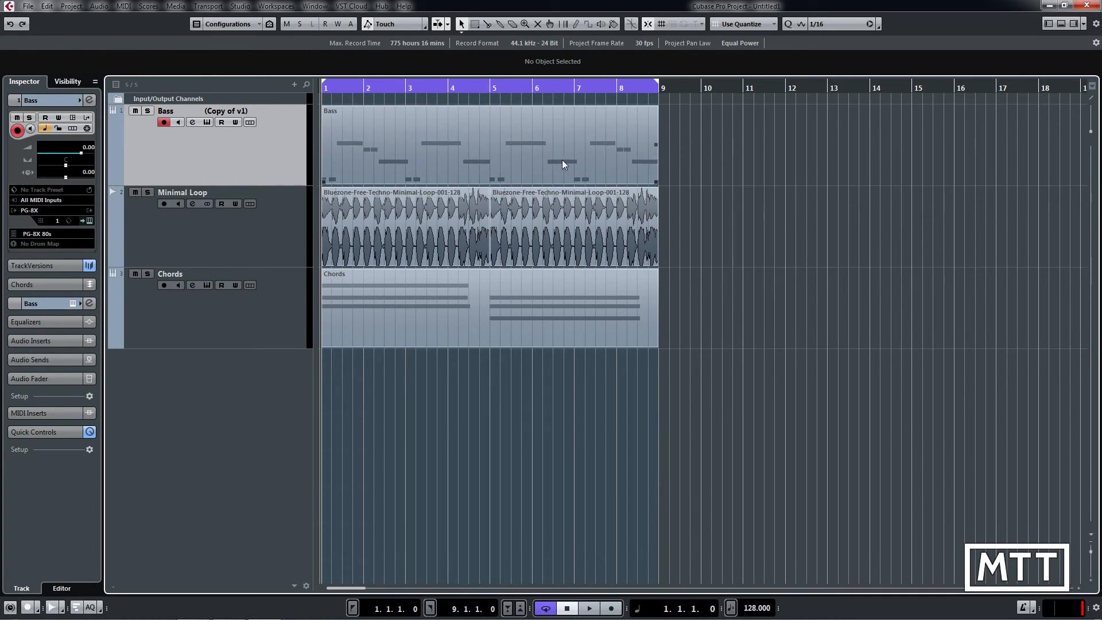
{"action": "left_click", "coordinate": [482, 162]}
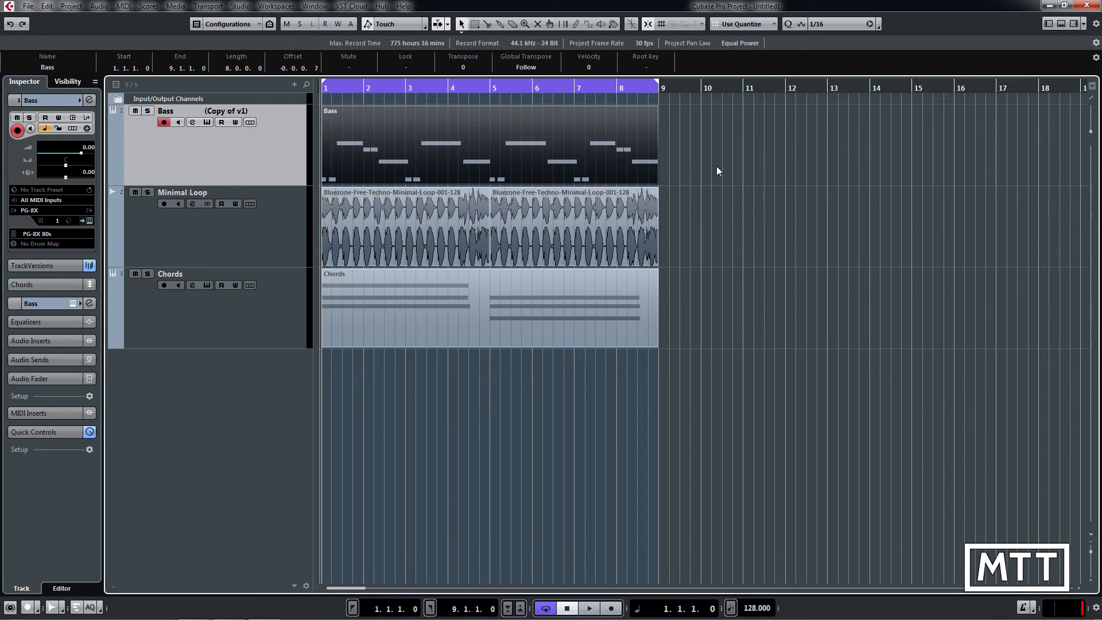
{"action": "left_click", "coordinate": [718, 170]}
Copy the Bass part from the Copy of v1 version and paste it into version v1 at bar 9
{"action": "left_click", "coordinate": [496, 174]}
{"action": "left_click", "coordinate": [248, 112]}
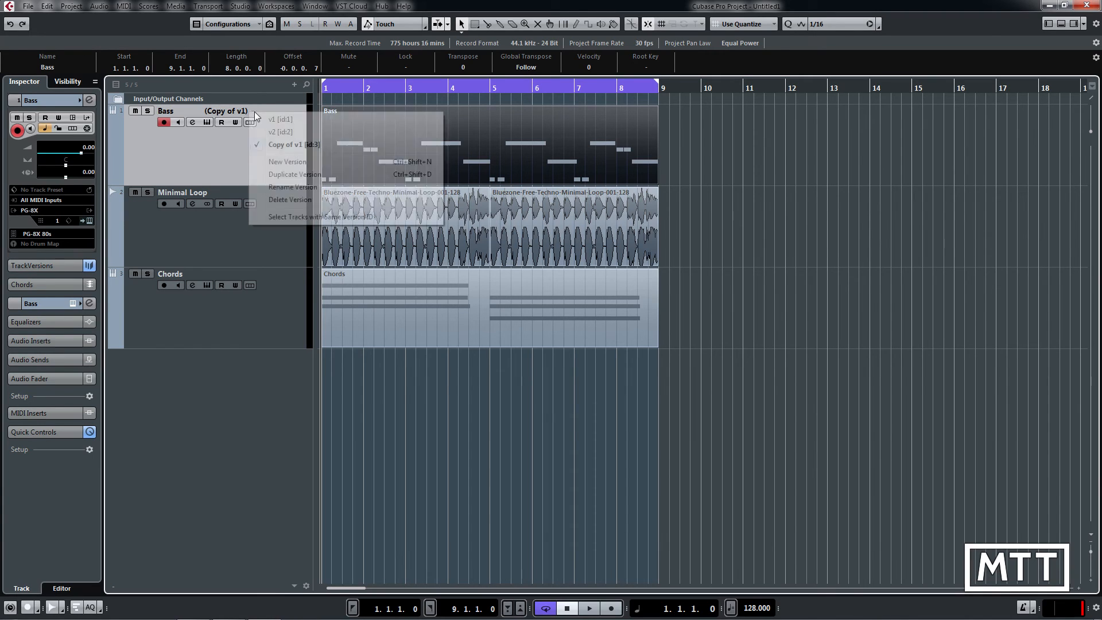
{"action": "left_click", "coordinate": [269, 119]}
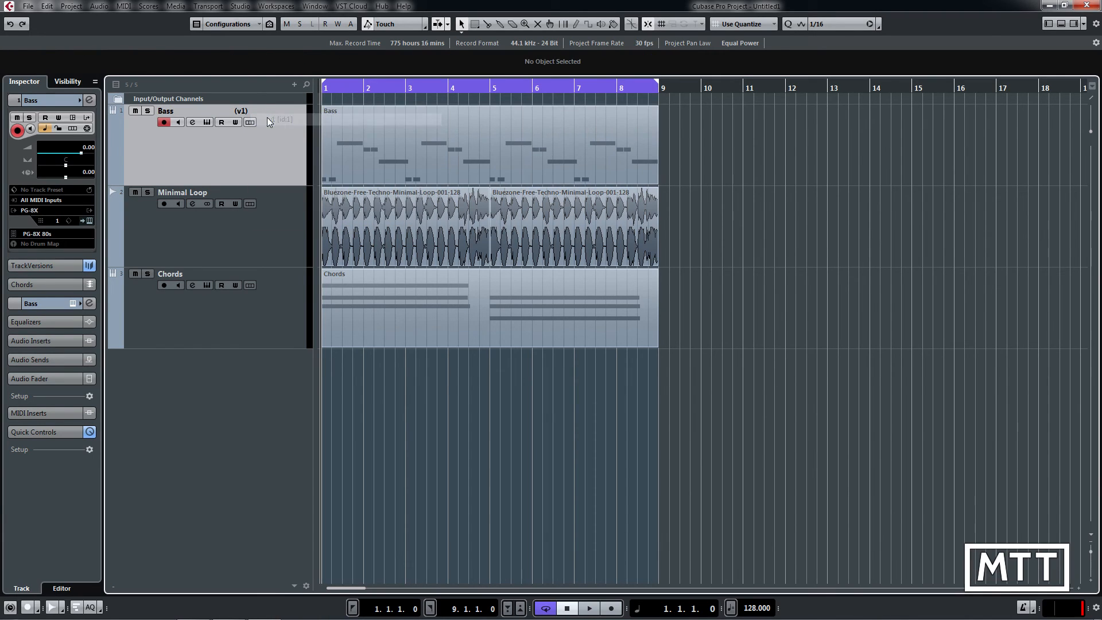
{"action": "left_click", "coordinate": [661, 88]}
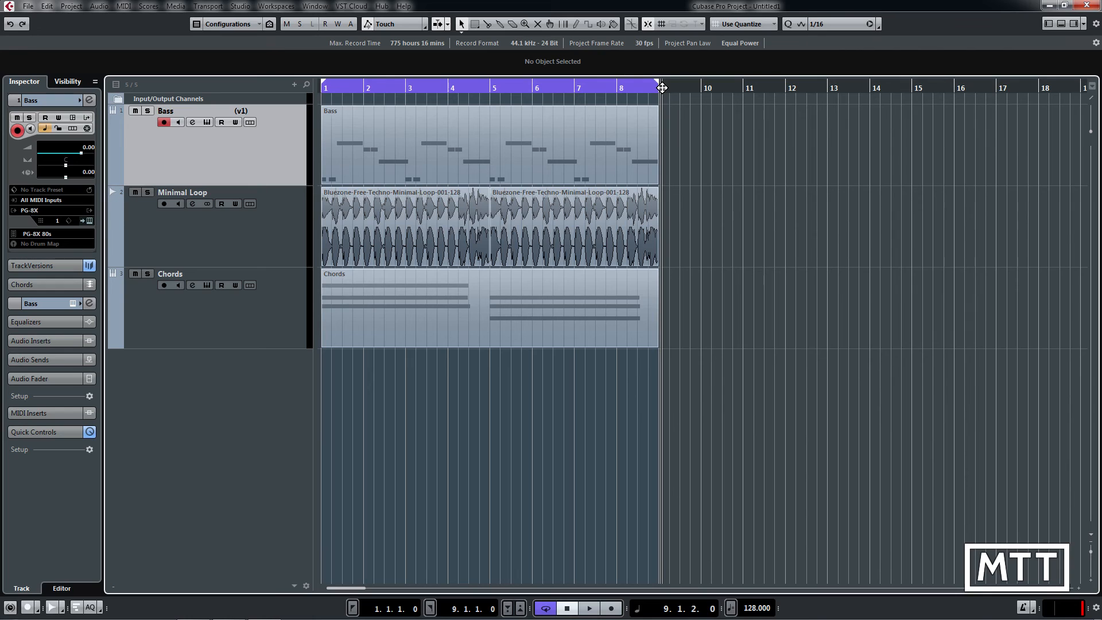
{"action": "key", "text": "ctrl+v"}
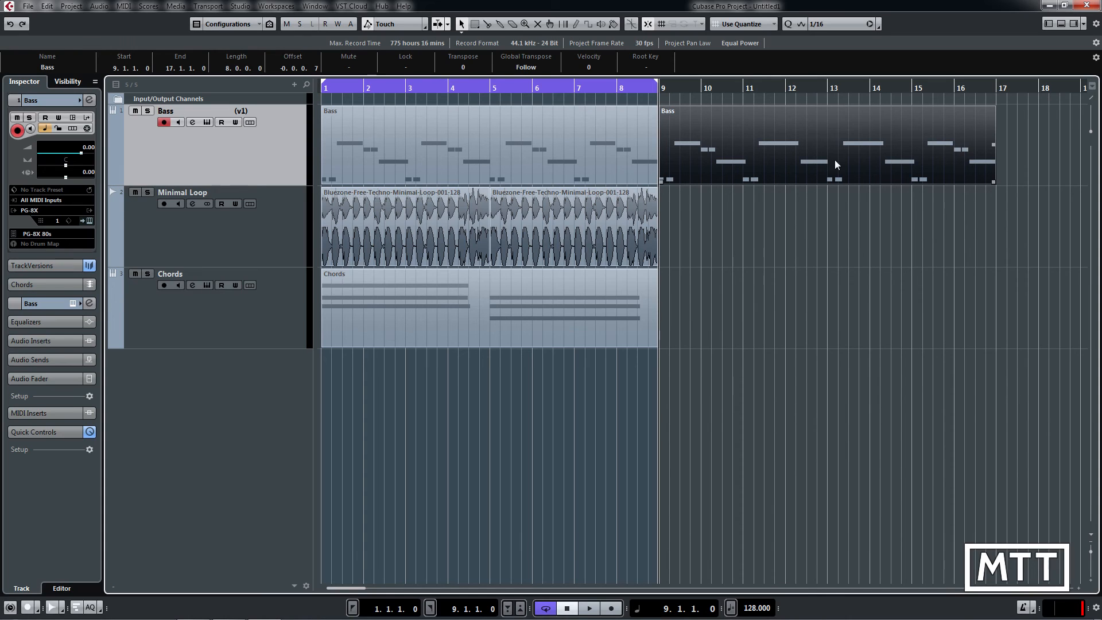
{"action": "left_click", "coordinate": [521, 160]}
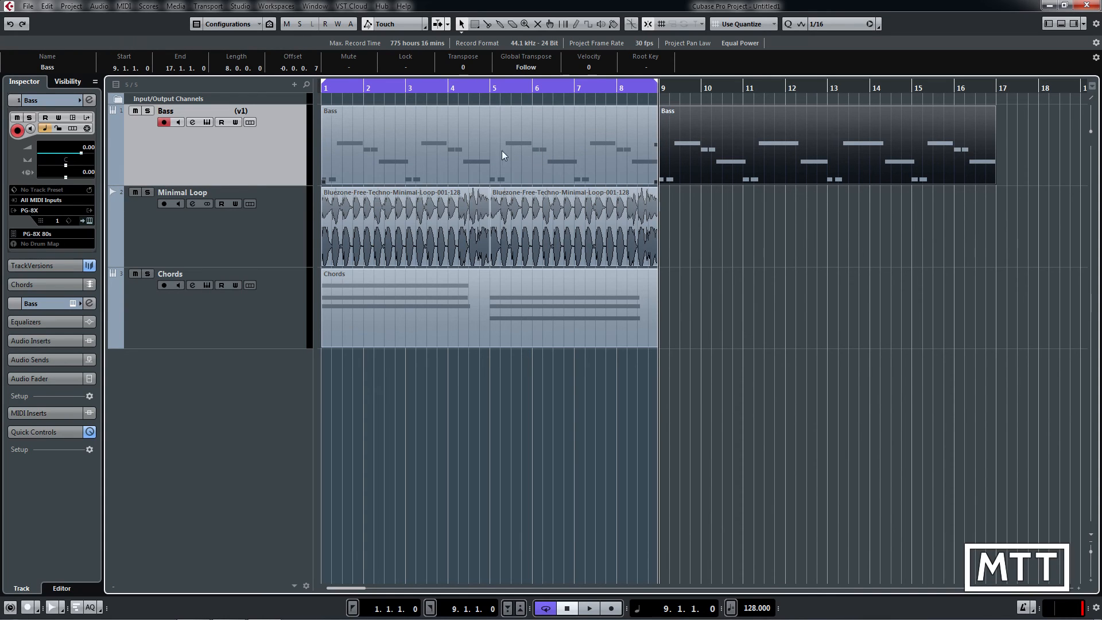